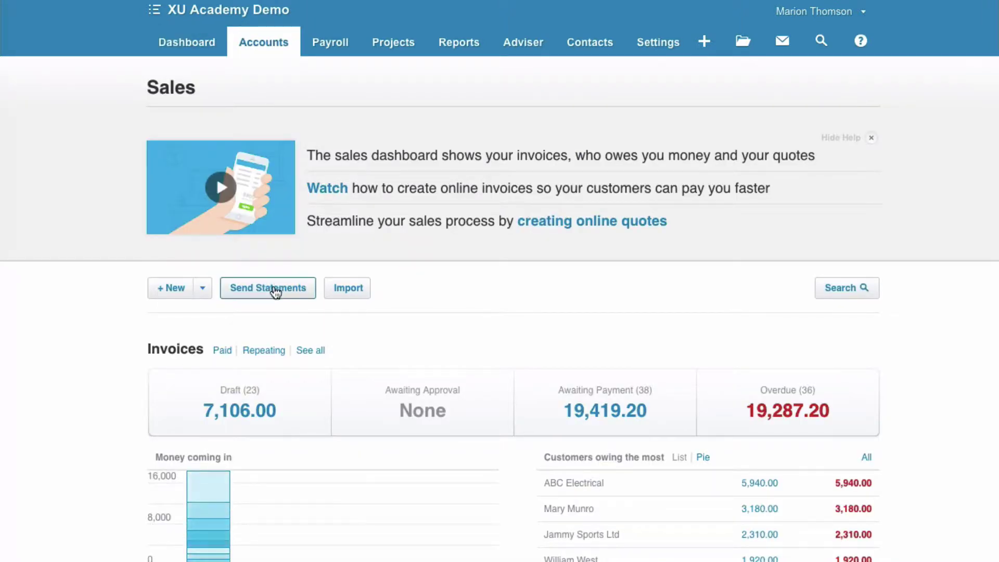
Open Send Statements and keep the Statement Type on Outstanding, as at 31 Dec 2017
click(275, 289)
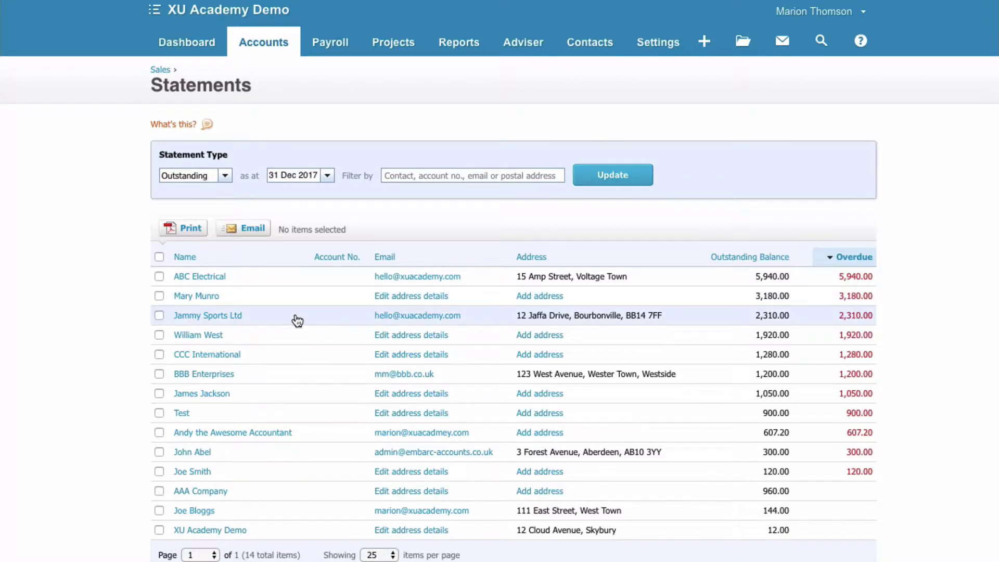
scroll(297, 320, down, 1)
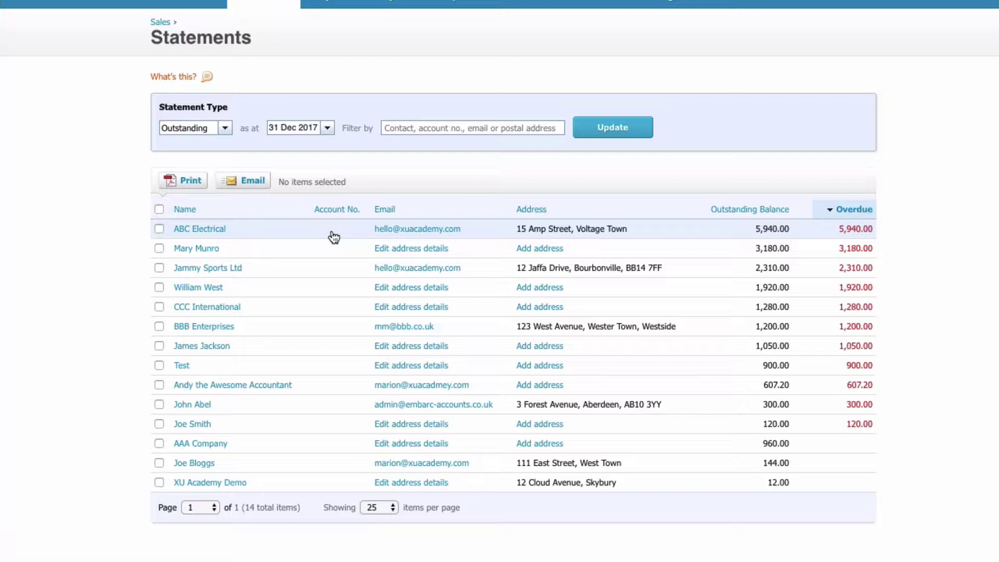
click(226, 130)
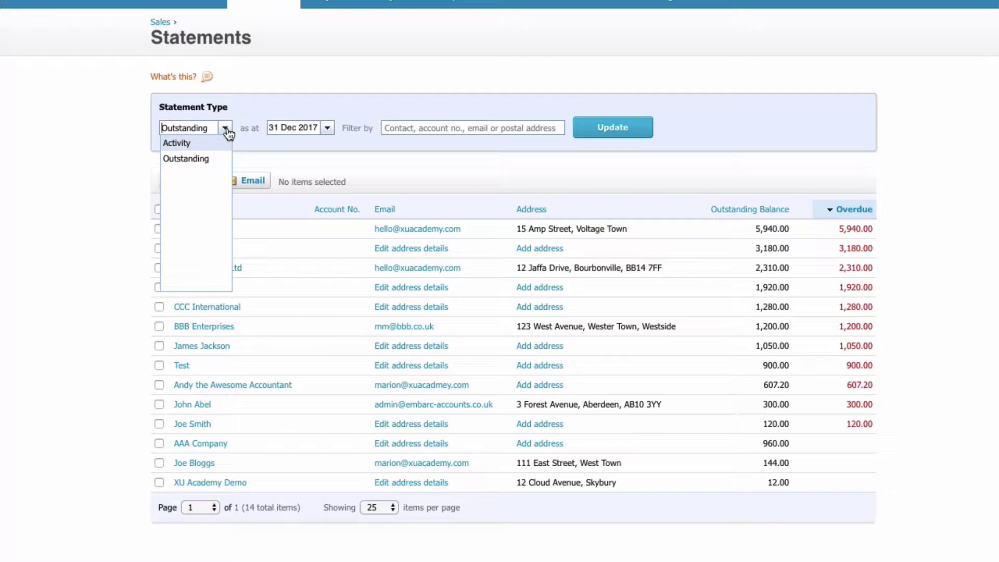
click(268, 98)
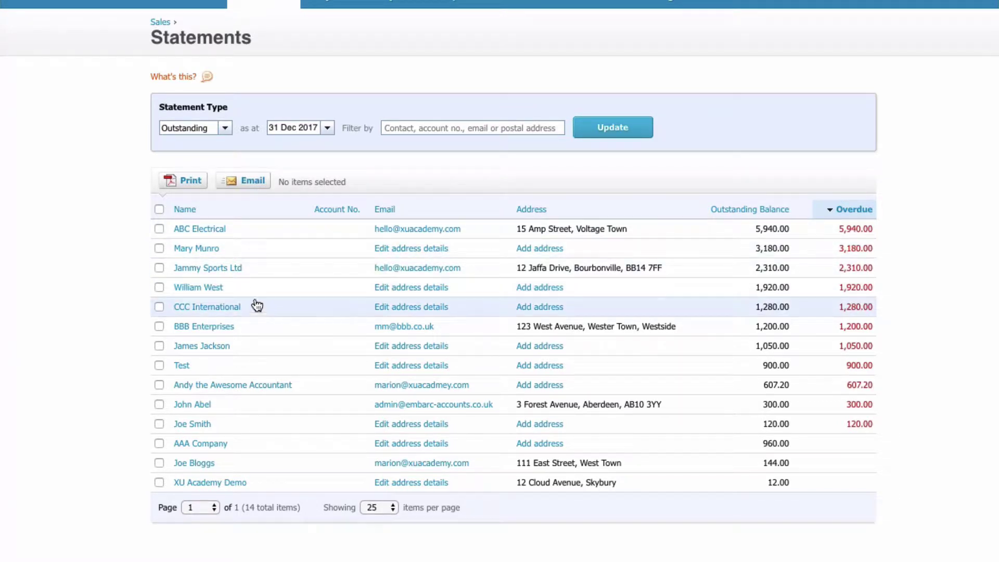
Open Jammy Sports Ltd's statement and redate it as at today, 8 Jan 2018
click(220, 269)
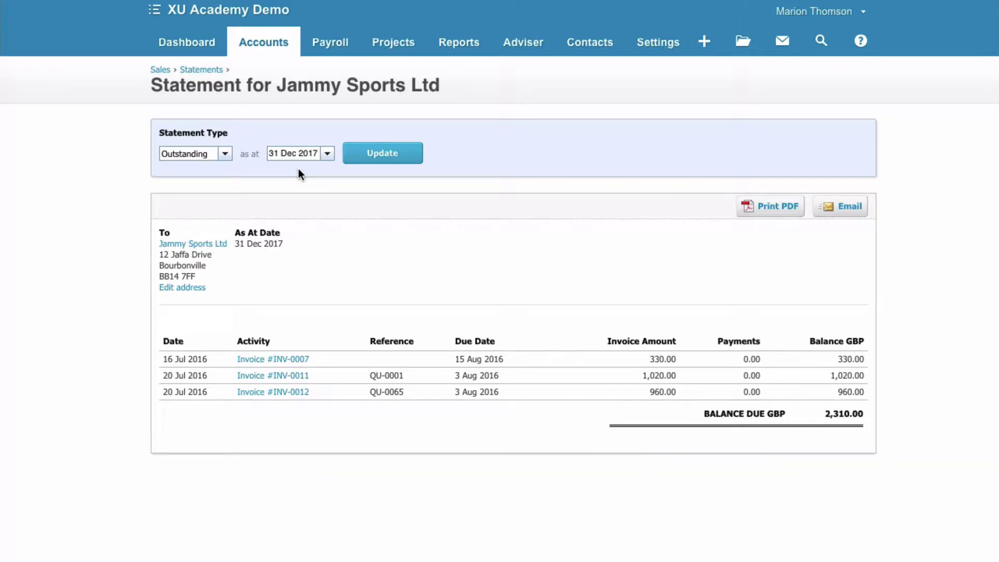
click(328, 154)
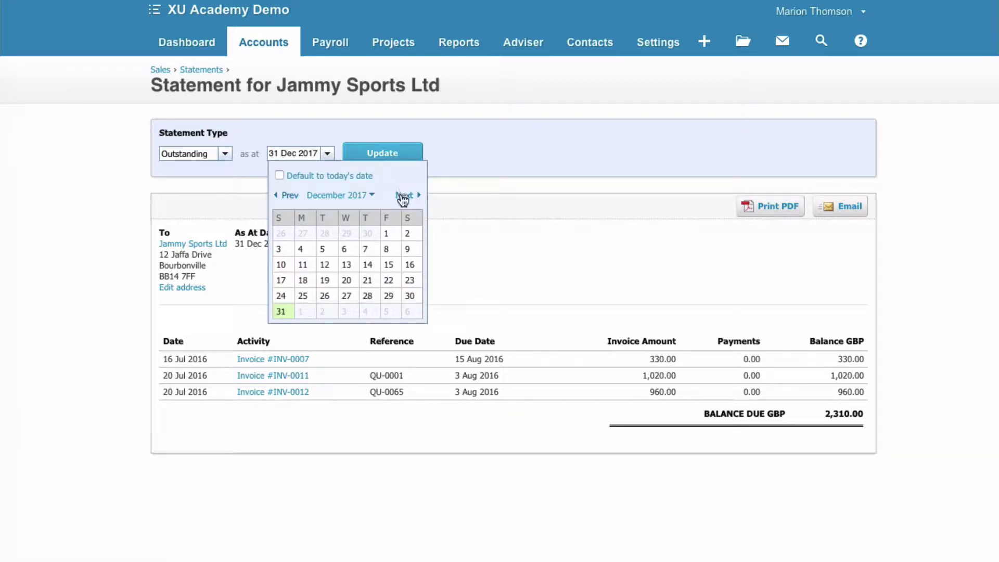
click(280, 176)
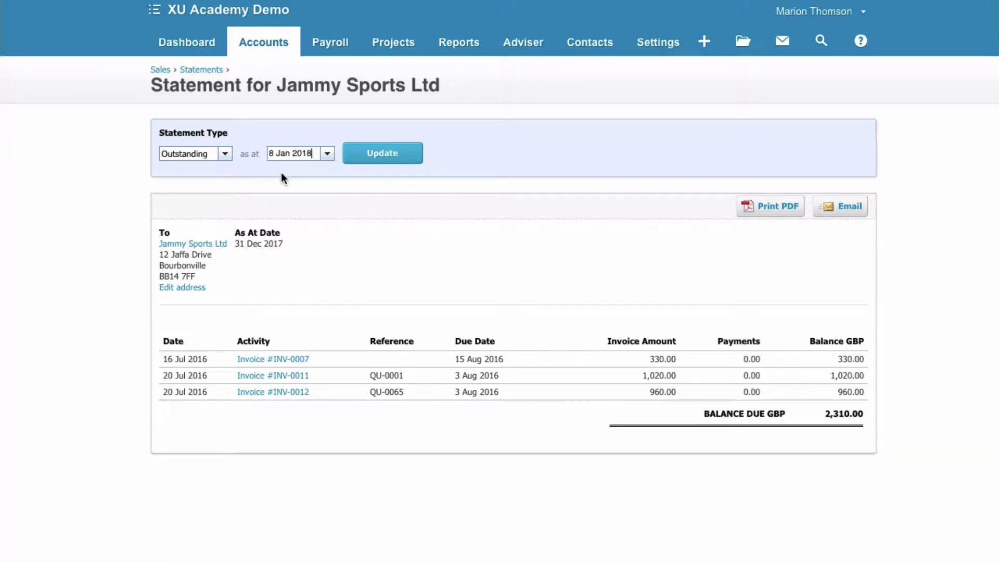
click(377, 152)
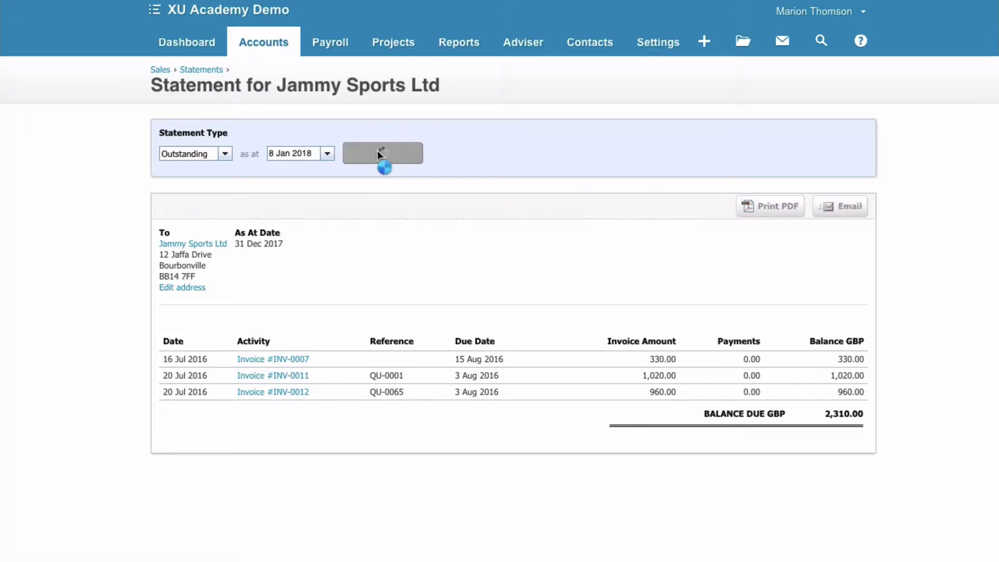
Compare the statement as at 31 Dec 2017, then refresh it back as at 8 Jan 2018
click(328, 157)
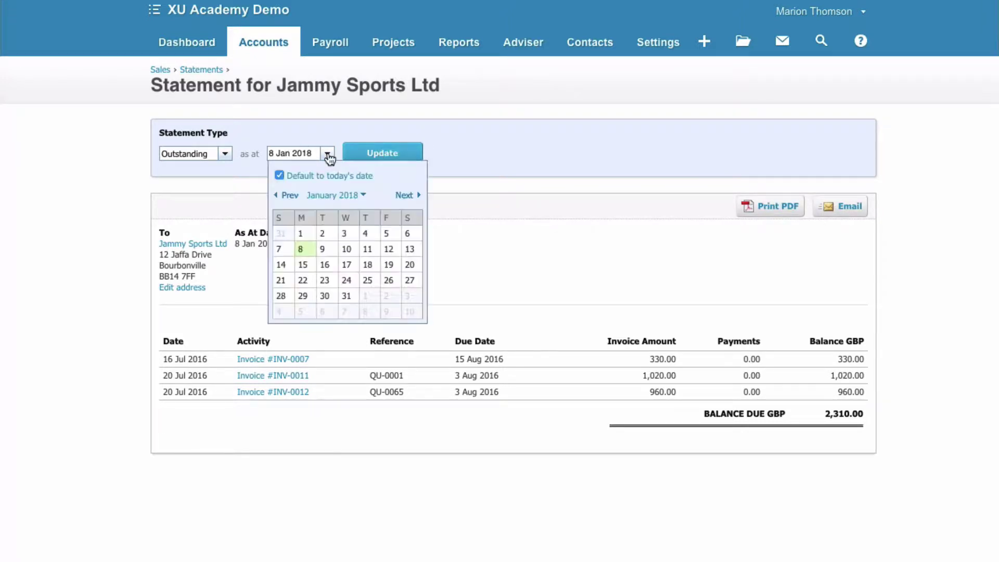
click(282, 234)
click(377, 154)
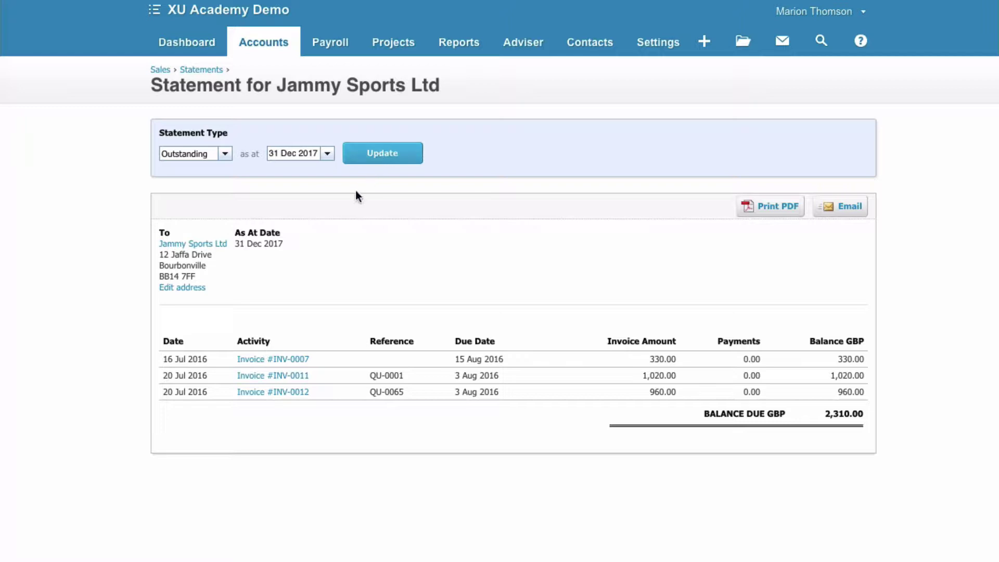
click(328, 155)
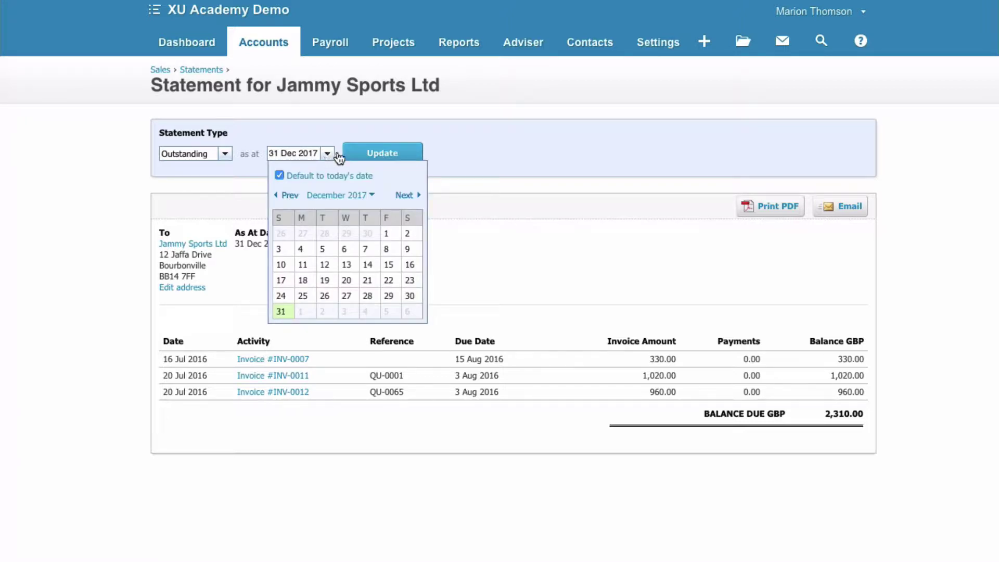
click(374, 156)
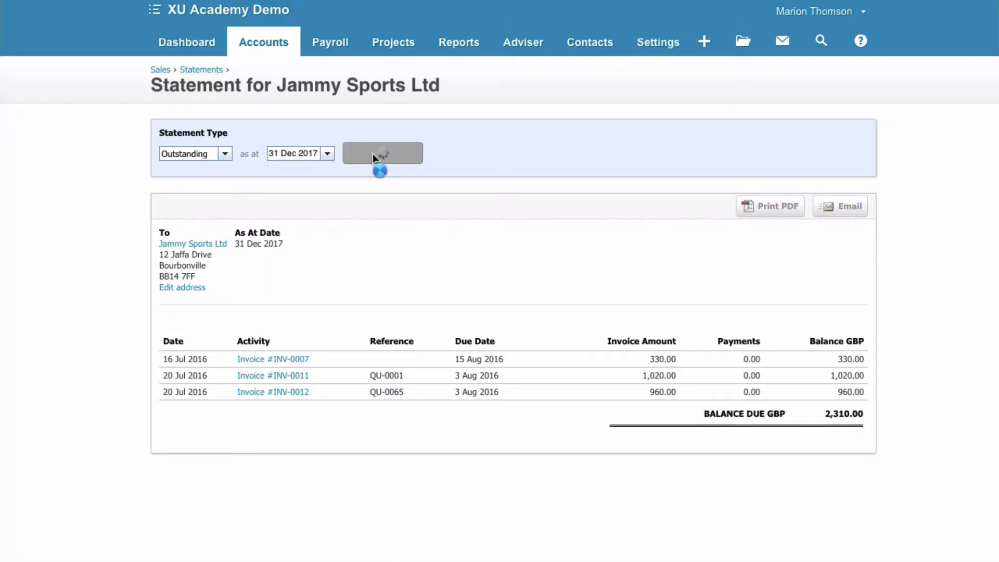
click(383, 152)
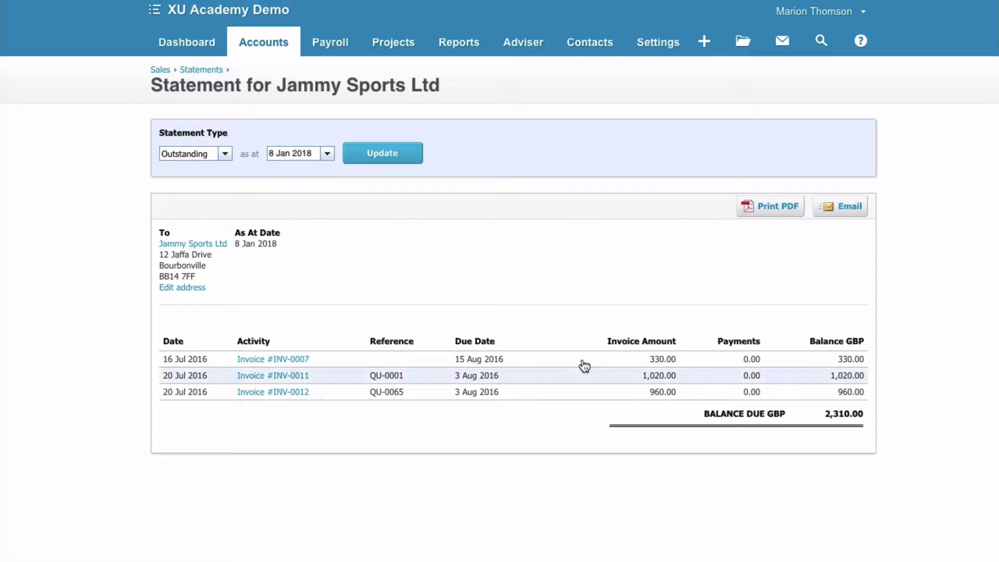
Generate a Demo-branded PDF of the statement and review its 2,310.00 GBP balance due
click(772, 206)
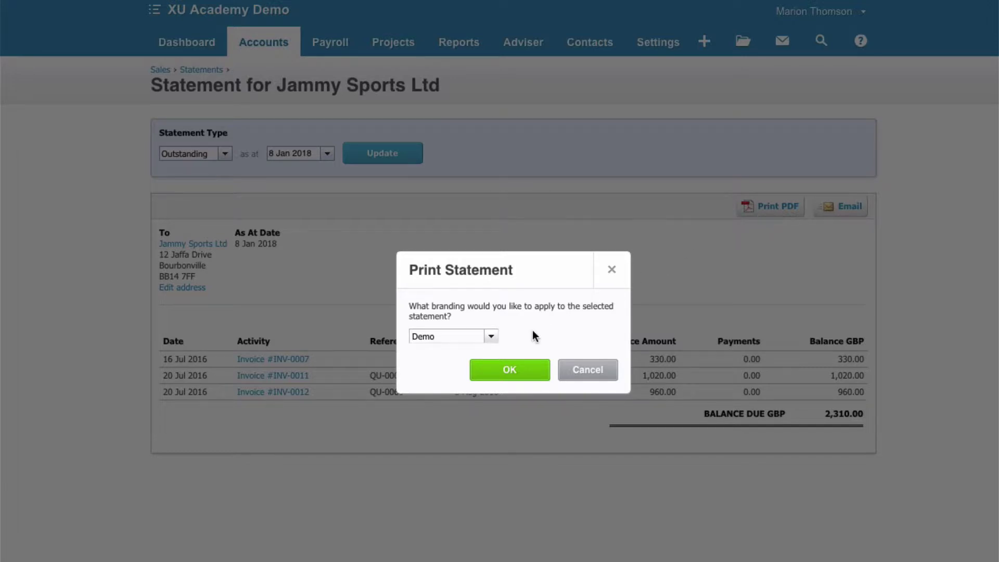
click(503, 372)
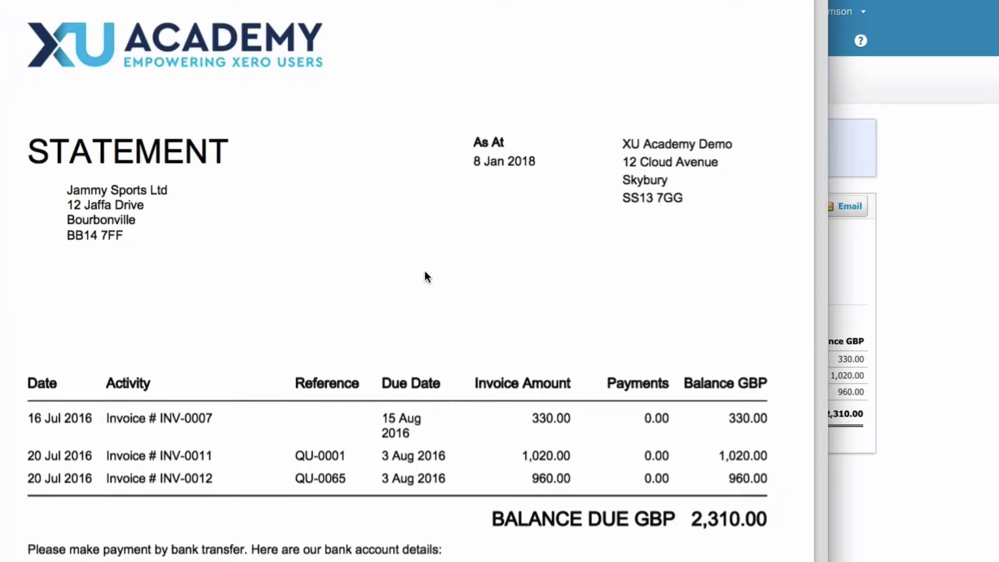
scroll(425, 271, down, 2)
scroll(424, 272, down, 4)
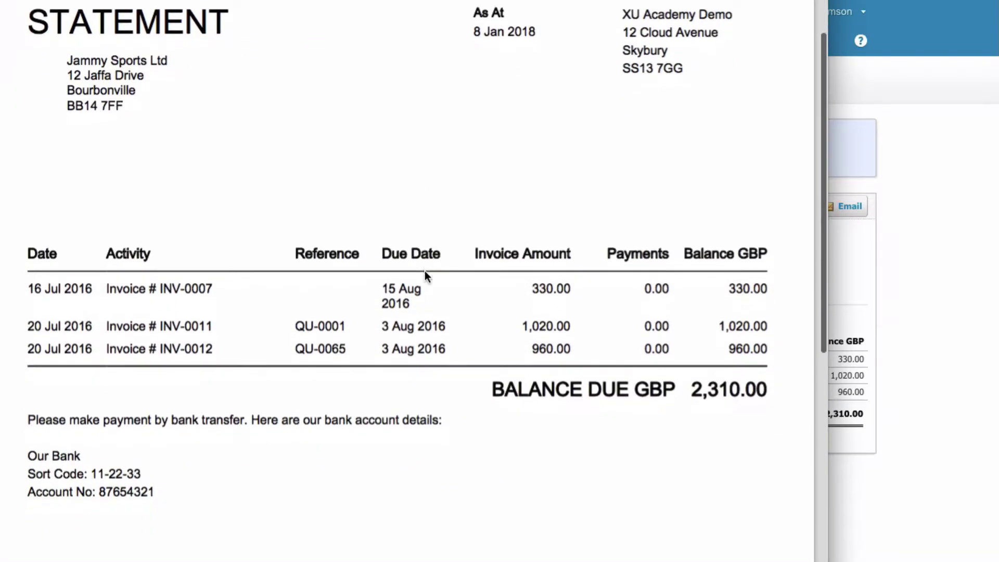
scroll(426, 276, down, 5)
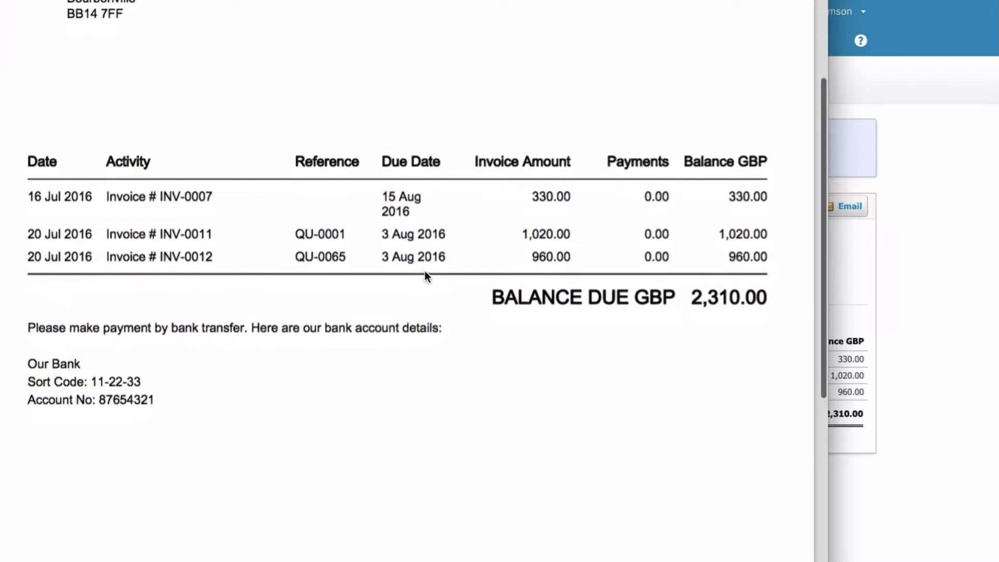
scroll(426, 273, up, 5)
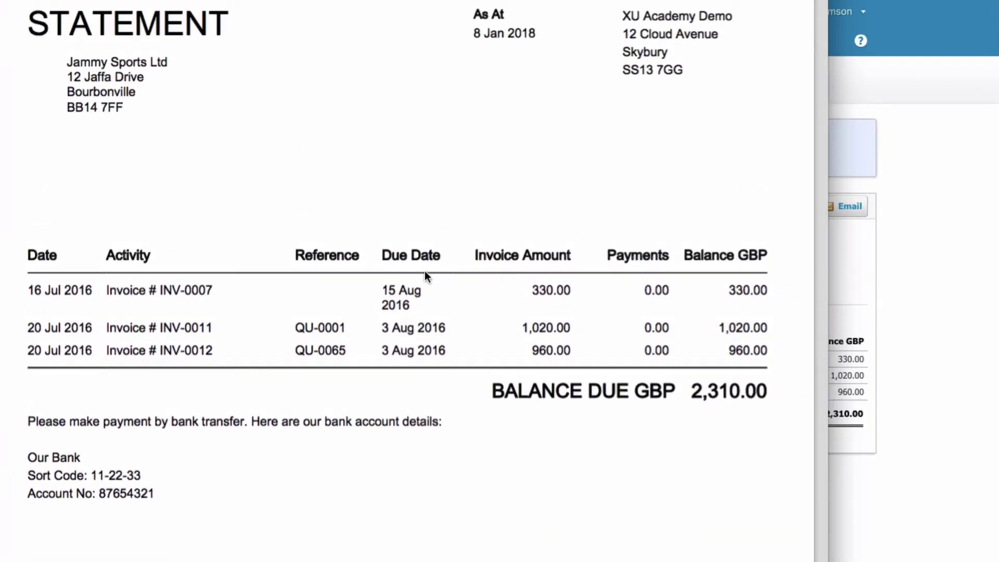
scroll(427, 276, up, 5)
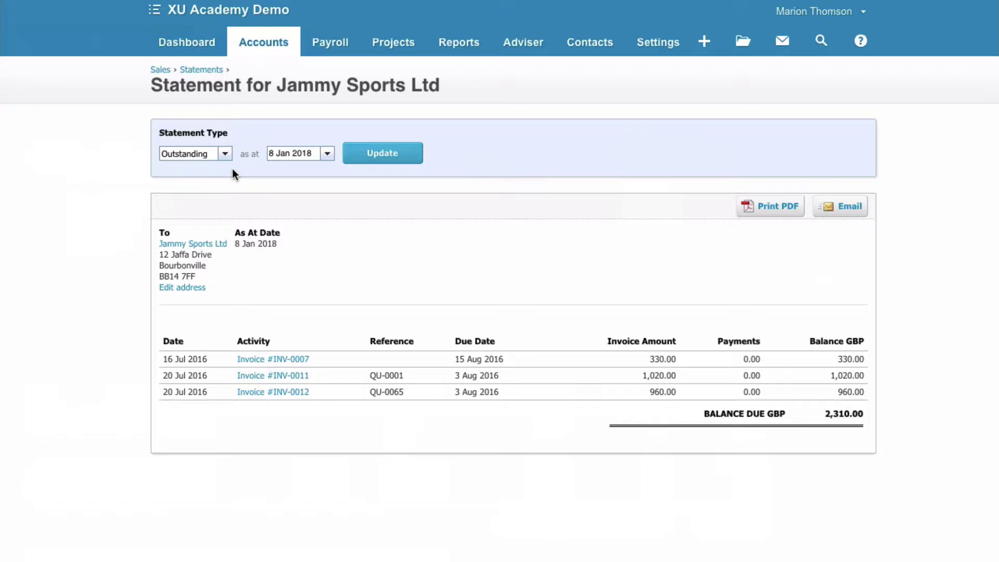
Change the statement type to Activity and reload the statement
click(225, 155)
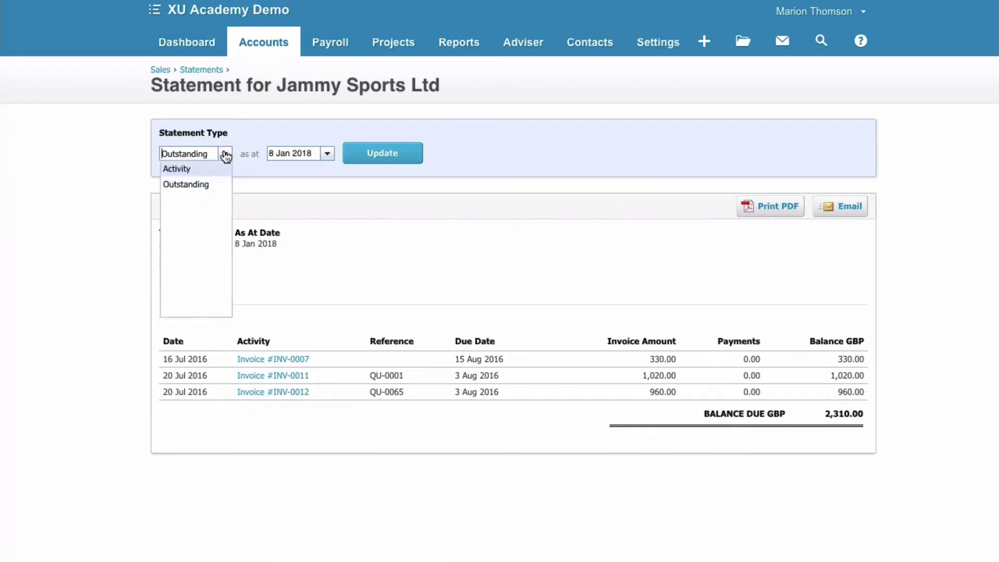
click(210, 169)
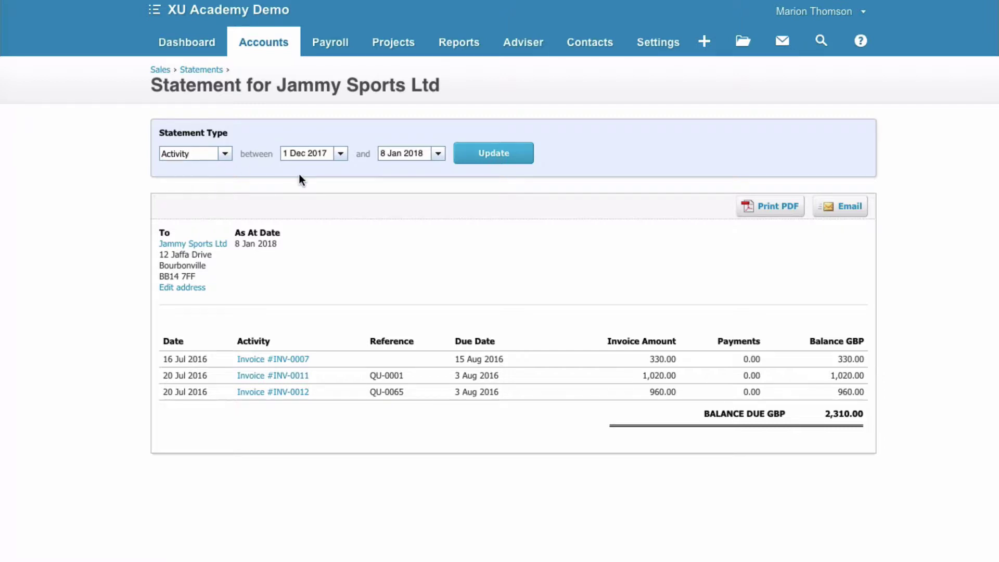
click(493, 153)
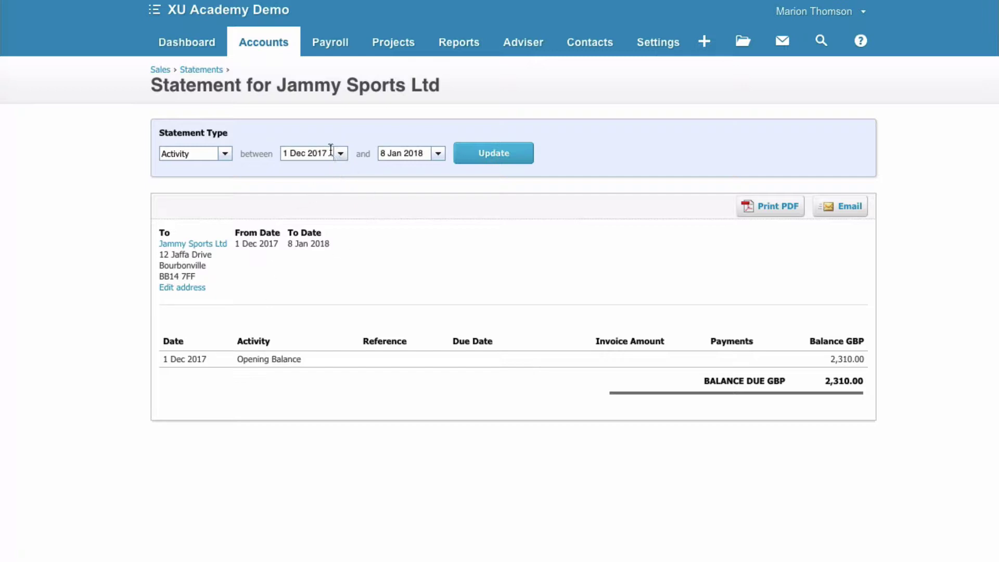
Replace the From date with 1/1/15
drag(329, 153, 273, 148)
text(1/1/15)
key(Tab)
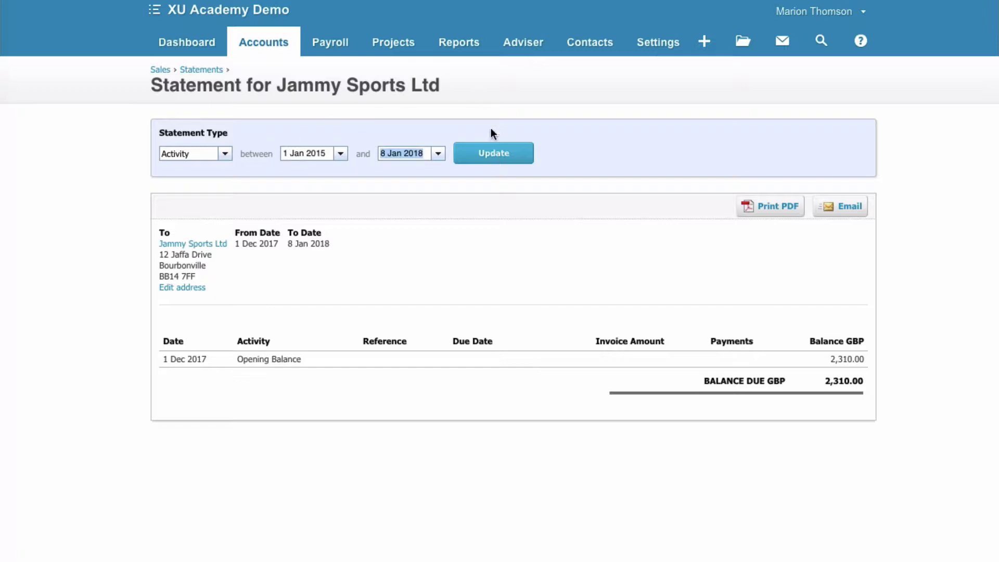
Update the activity statement to cover 1 Jan 2015 to 8 Jan 2018
click(495, 158)
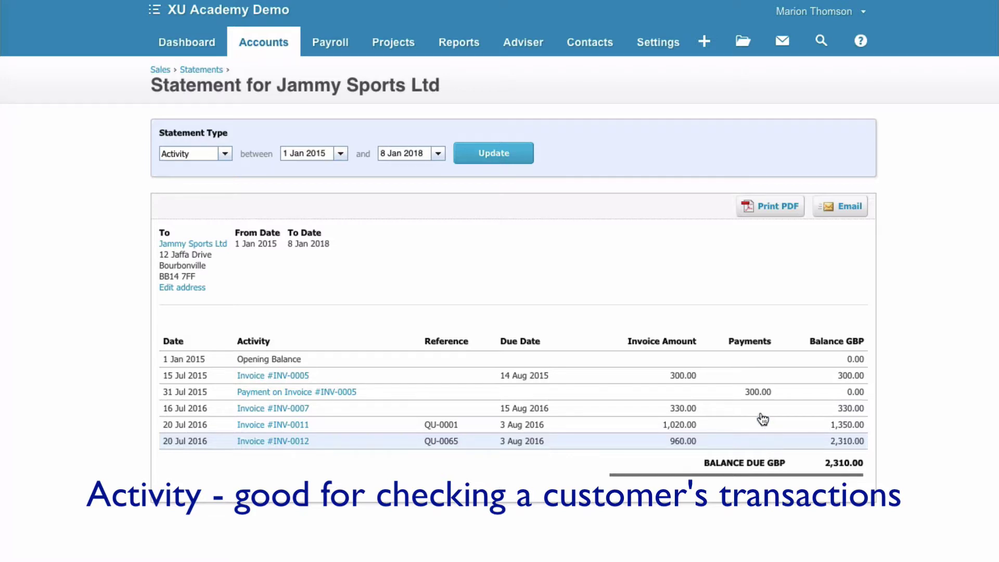
Generate a Demo-branded PDF of the activity statement, scroll through it, and close the preview
click(770, 208)
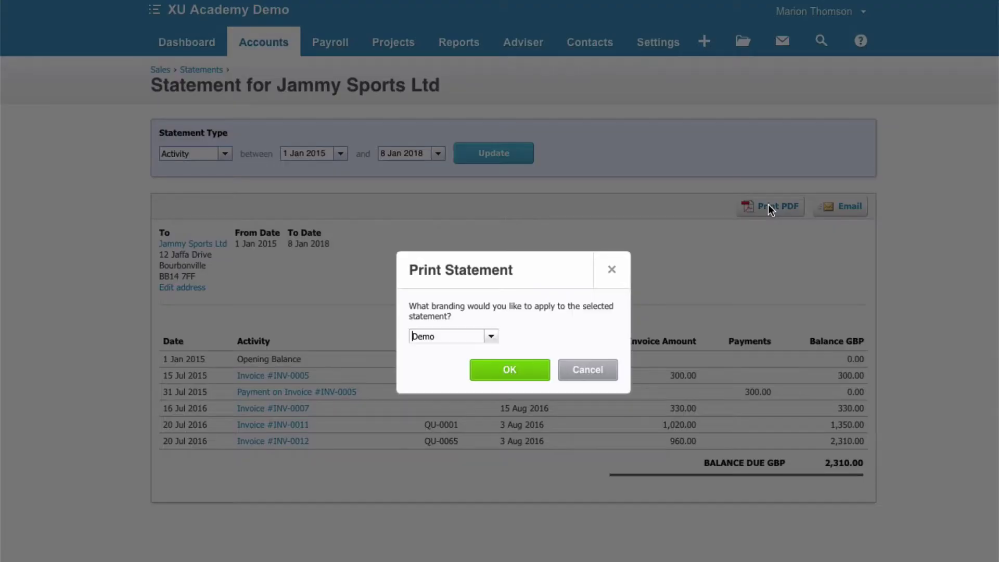
click(497, 372)
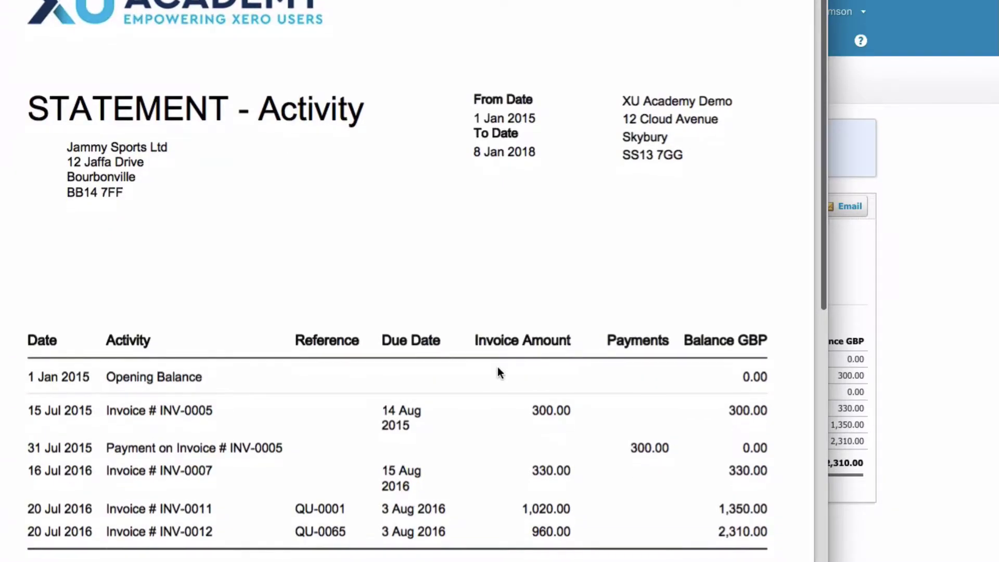
scroll(497, 368, down, 3)
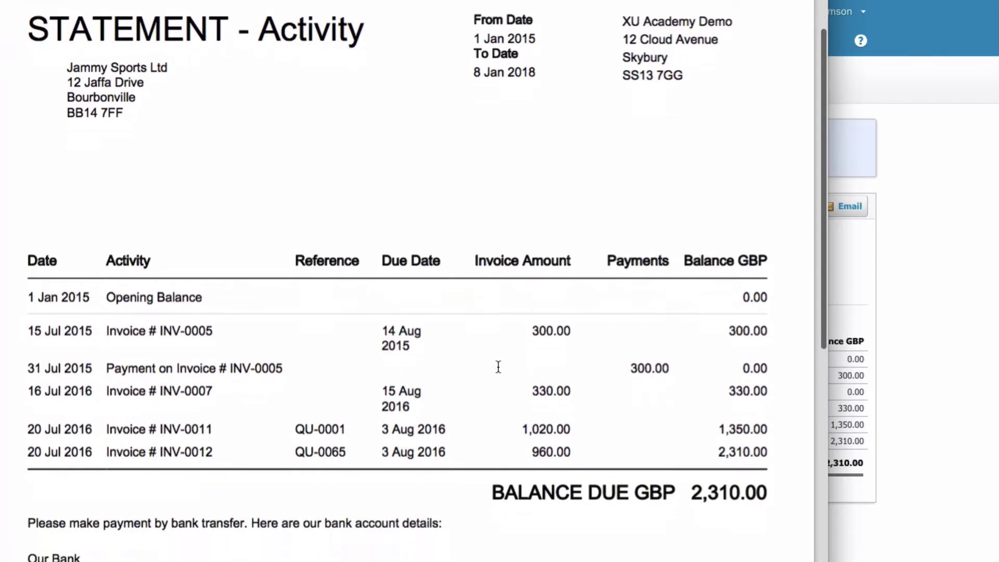
scroll(499, 368, down, 5)
scroll(498, 367, up, 6)
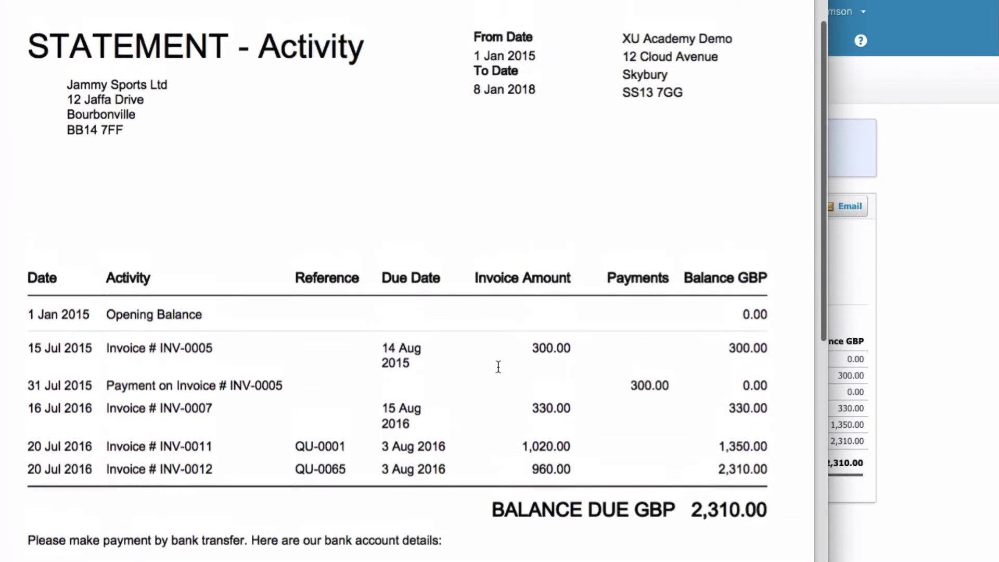
scroll(498, 367, up, 4)
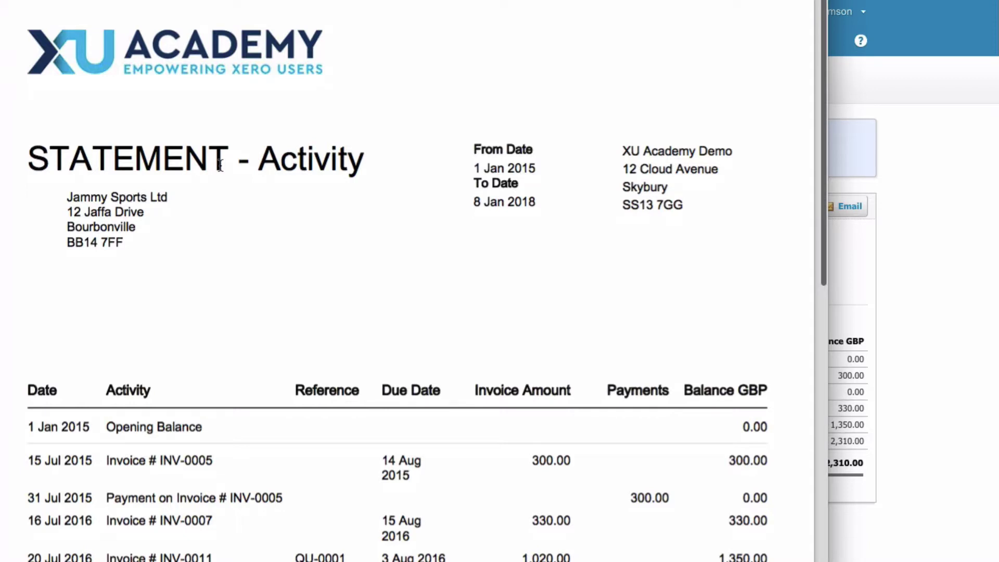
scroll(326, 172, down, 2)
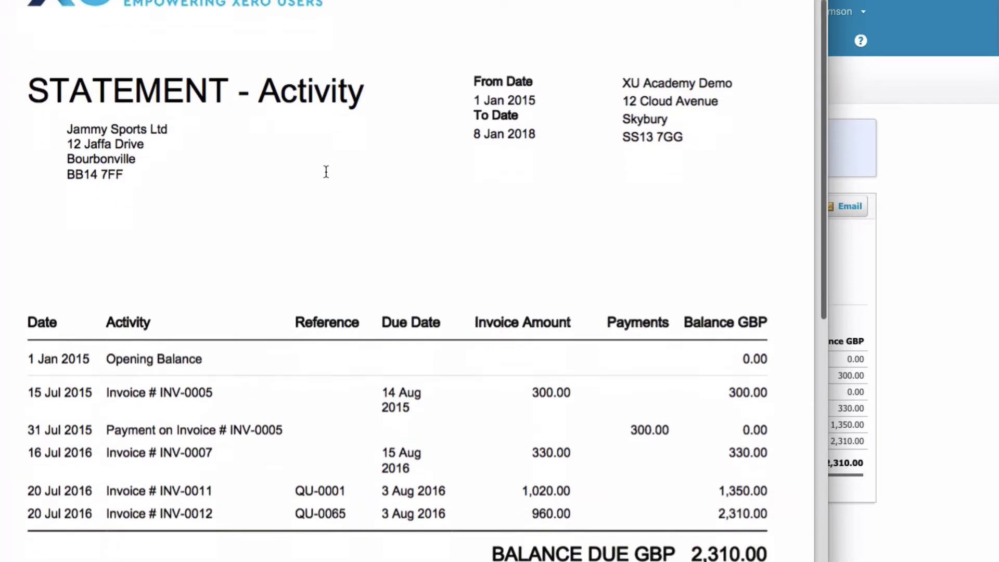
scroll(326, 172, up, 2)
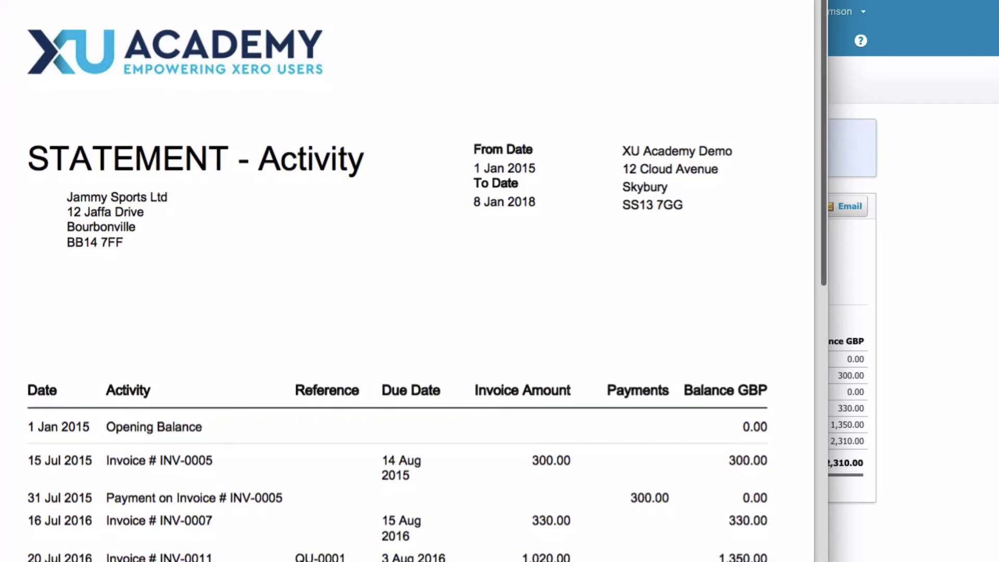
key(Escape)
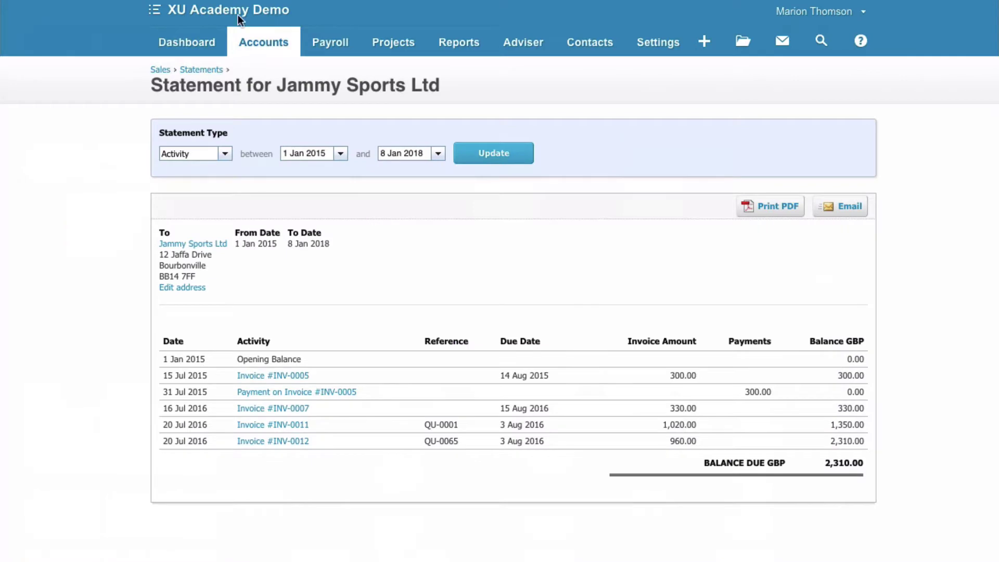
Switch the statement back to Outstanding, refresh it, and begin an email of it
click(224, 156)
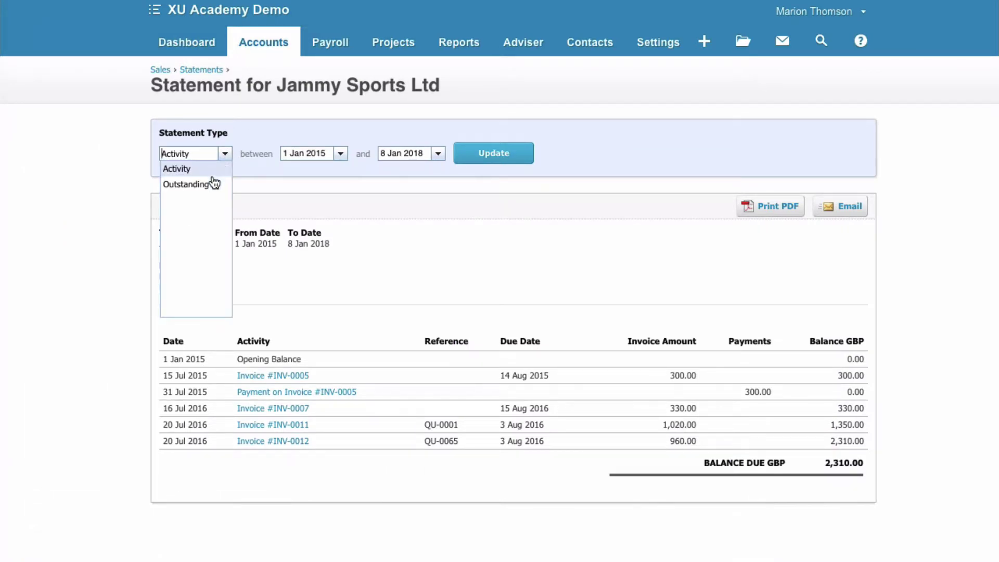
click(214, 183)
click(394, 152)
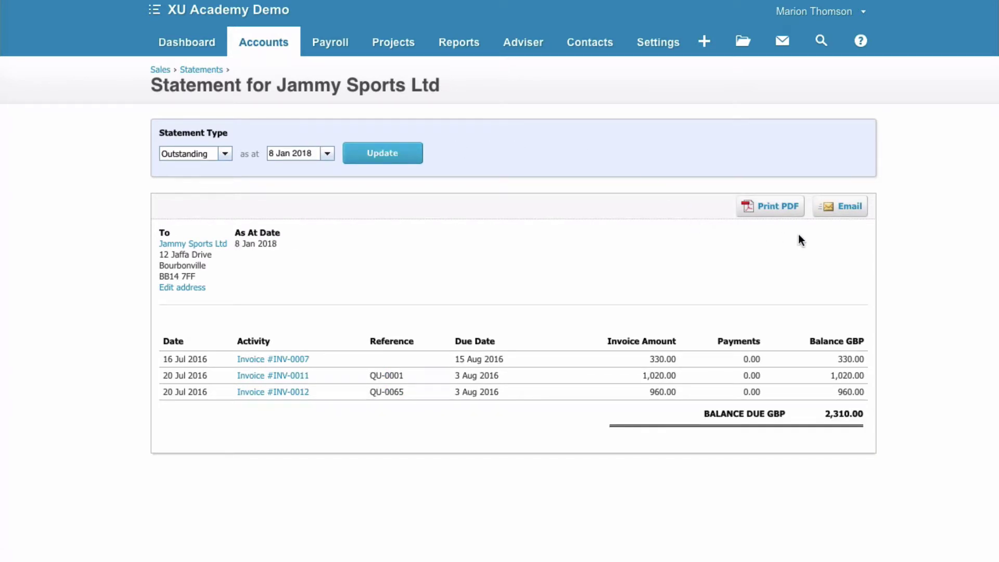
click(843, 210)
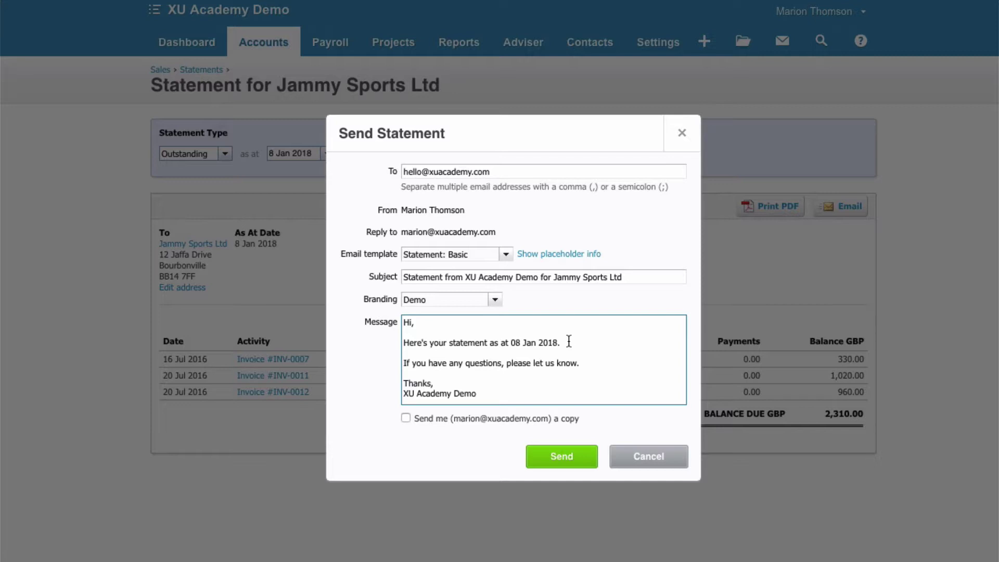
Tick 'Send me a copy' and send the outstanding statement email to Jammy Sports Ltd
click(405, 418)
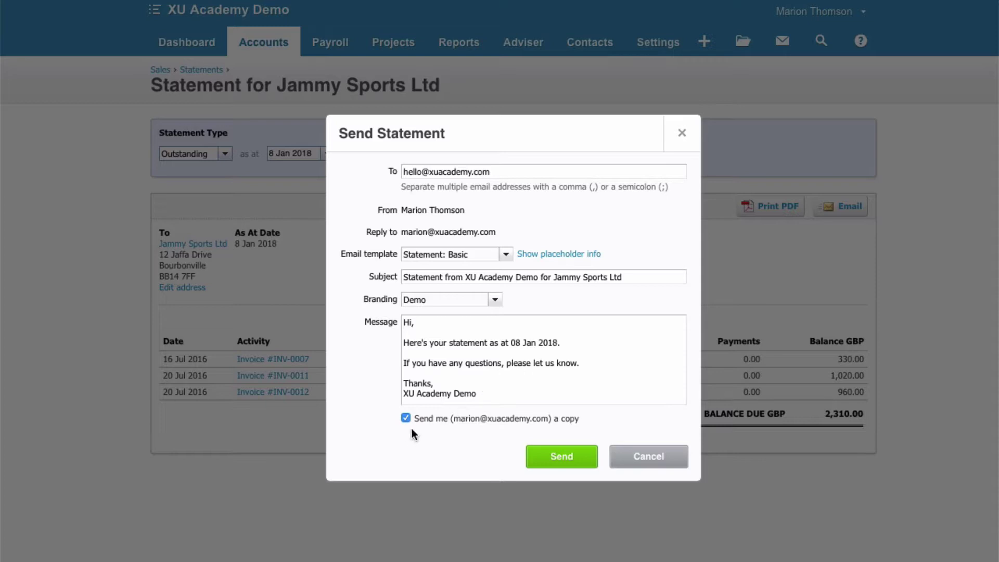
click(561, 457)
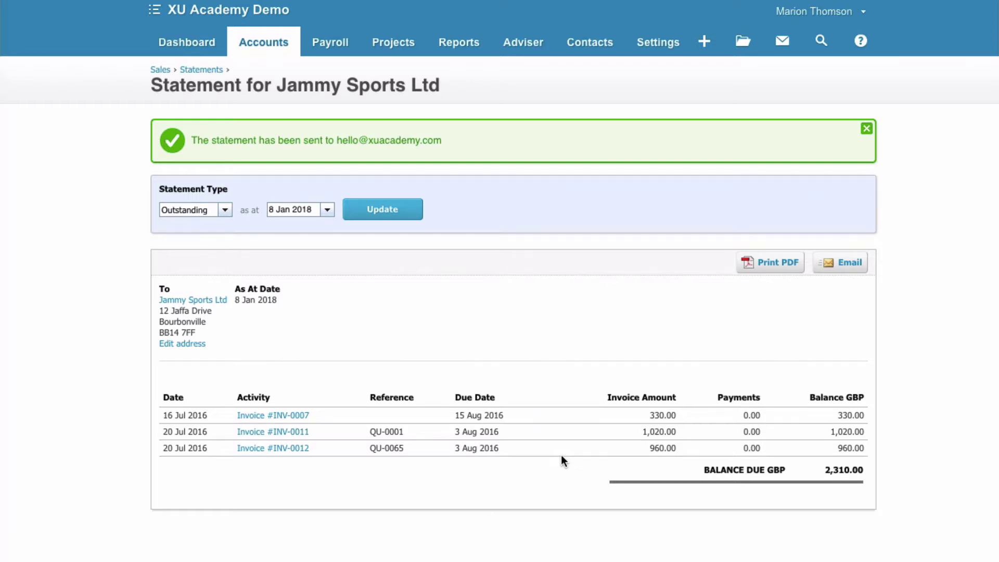
Go from the Accounts menu via the Sales dashboard to the bulk Send Statements list
click(267, 45)
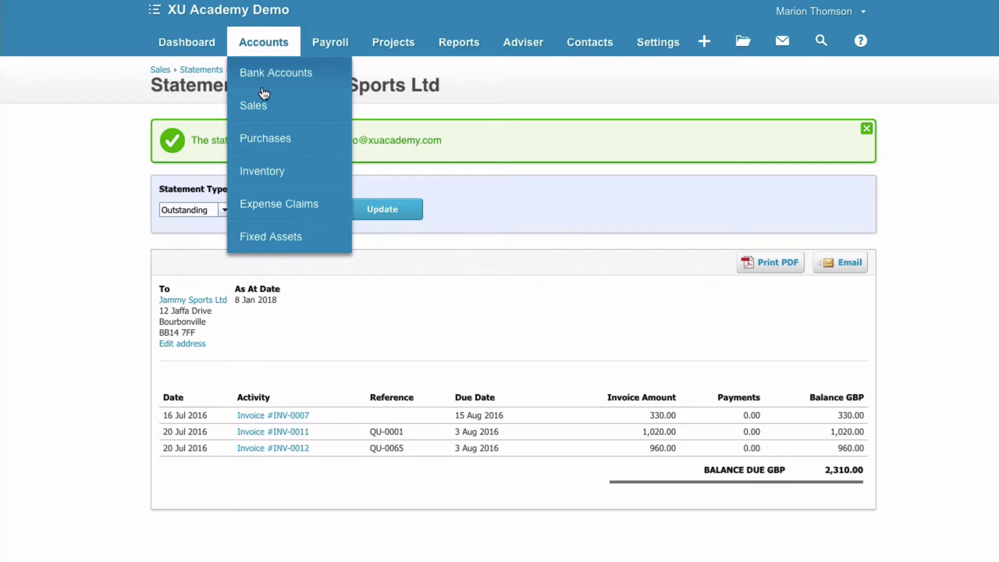
click(261, 109)
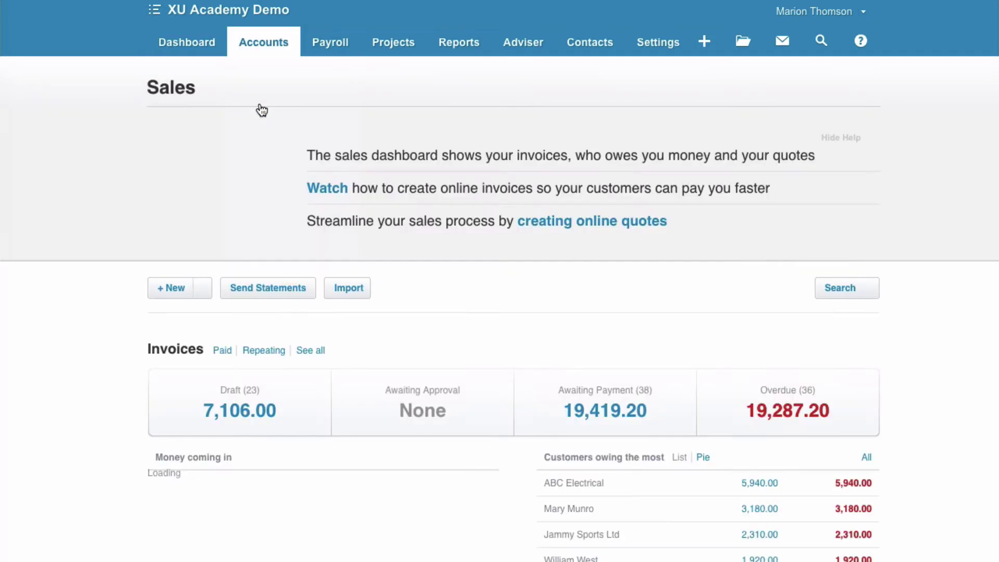
click(279, 294)
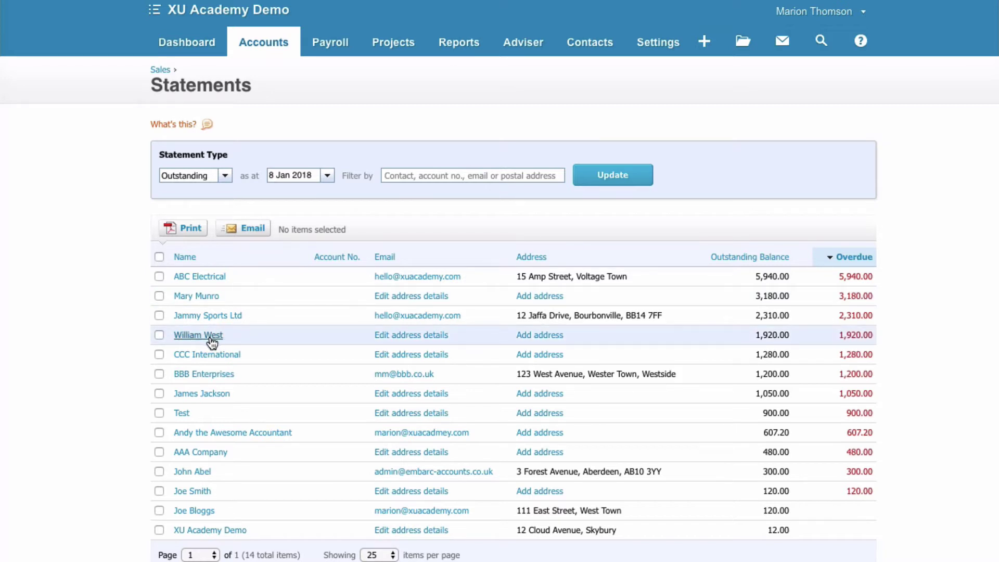
Select all customers except CCC International and start emailing the 11 statements
click(159, 256)
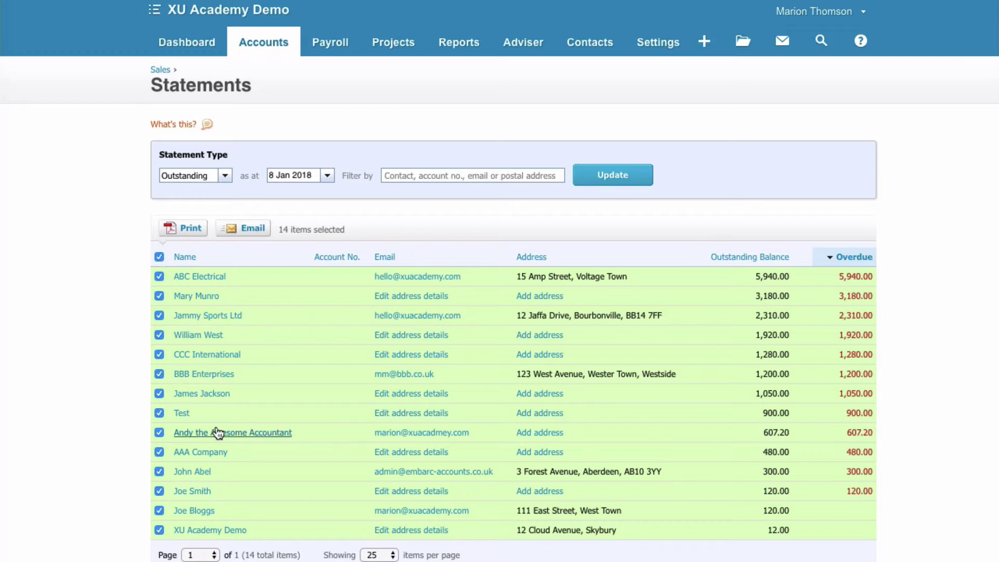
click(159, 511)
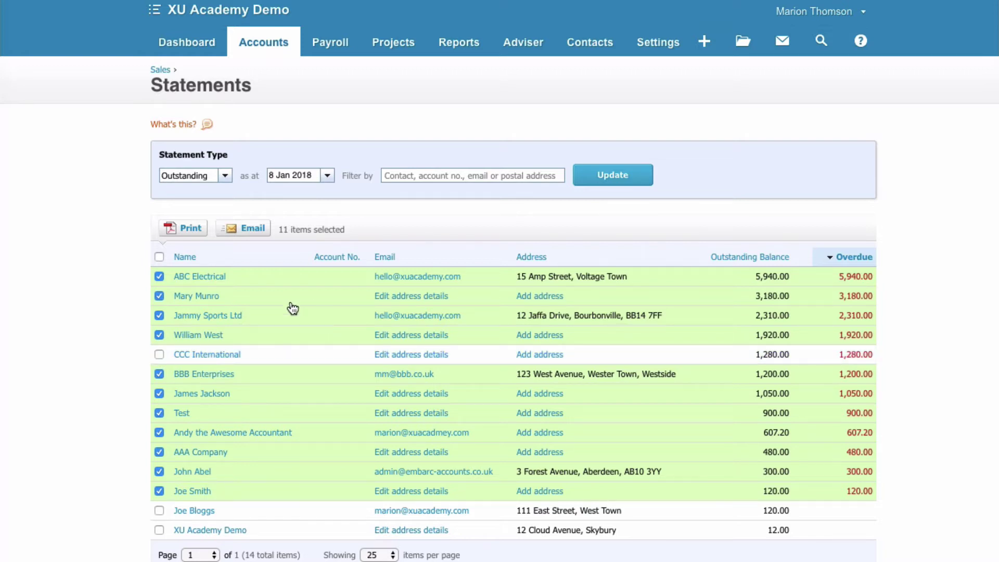
click(255, 229)
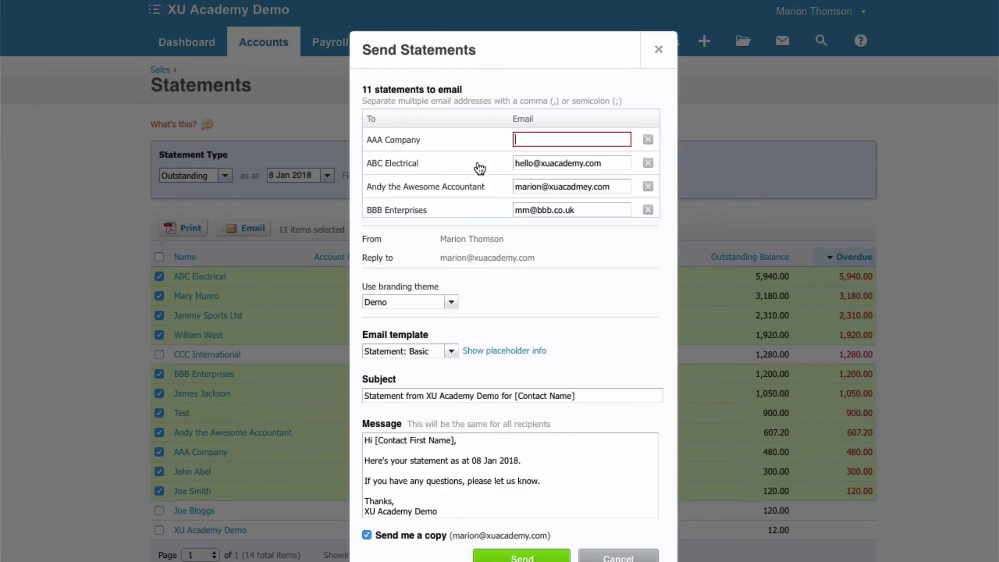
Check the 11 recipients' email addresses, untick 'Send me a copy', and cancel the email
scroll(479, 168, down, 1)
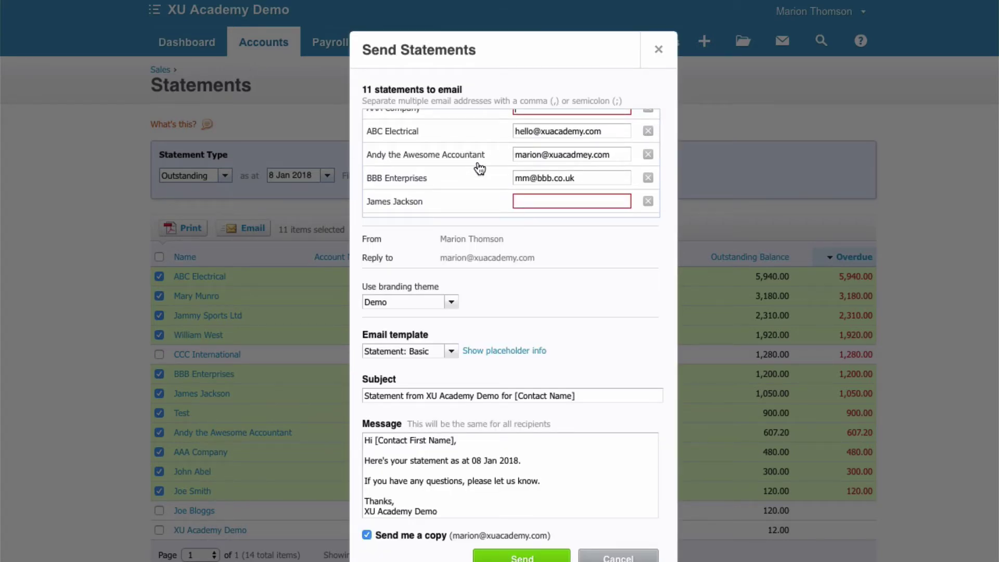
scroll(476, 167, down, 1)
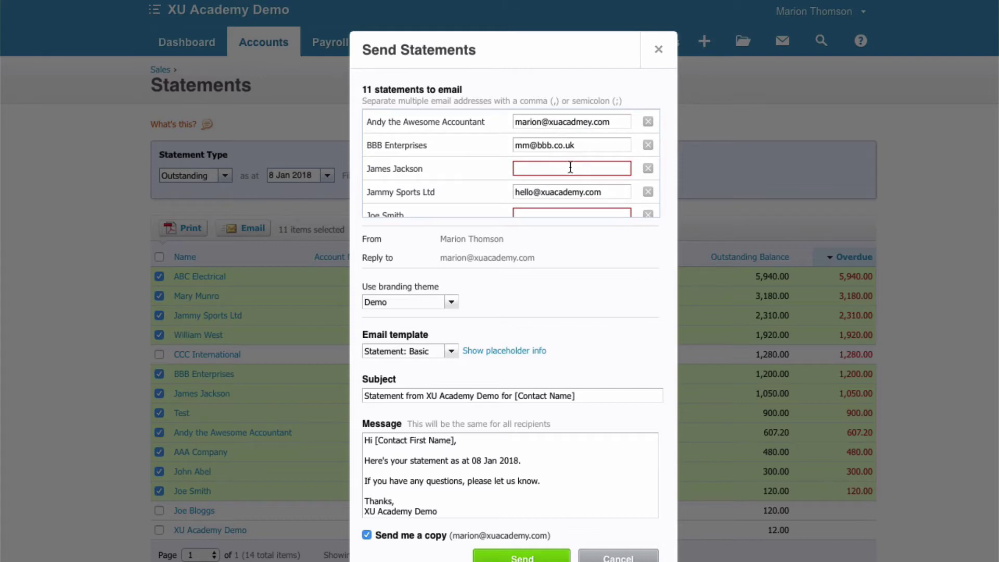
scroll(524, 173, down, 4)
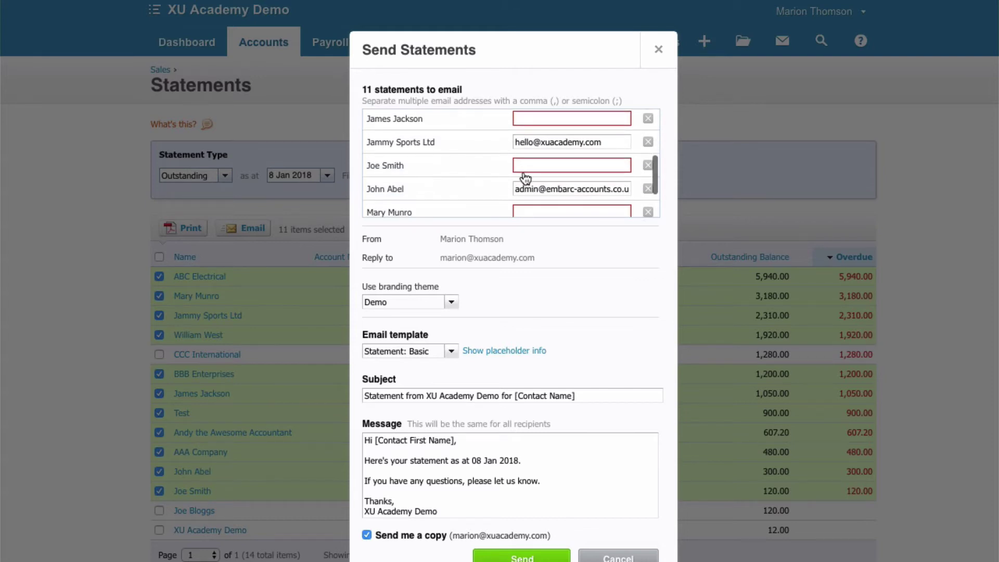
right_click(525, 172)
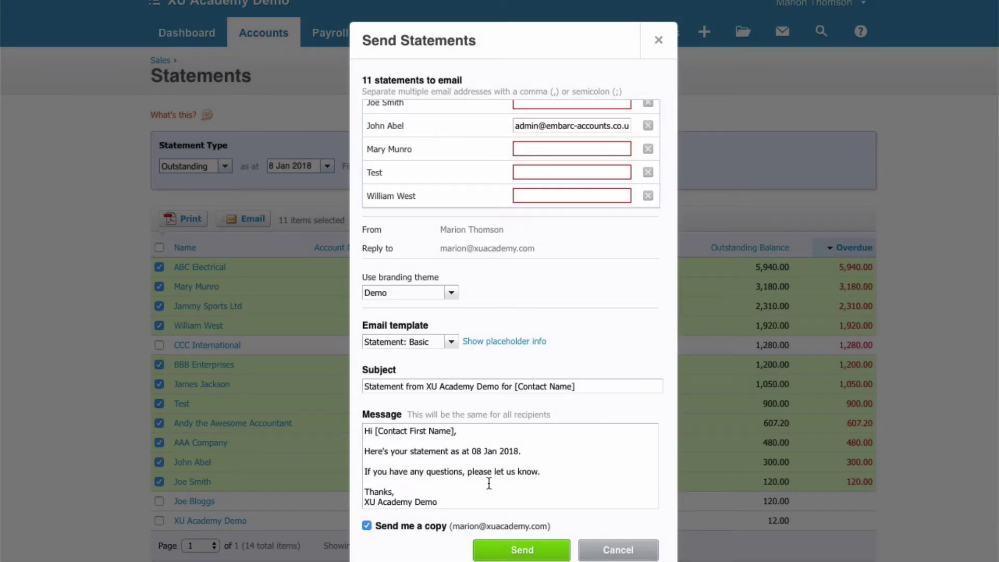
scroll(492, 479, down, 1)
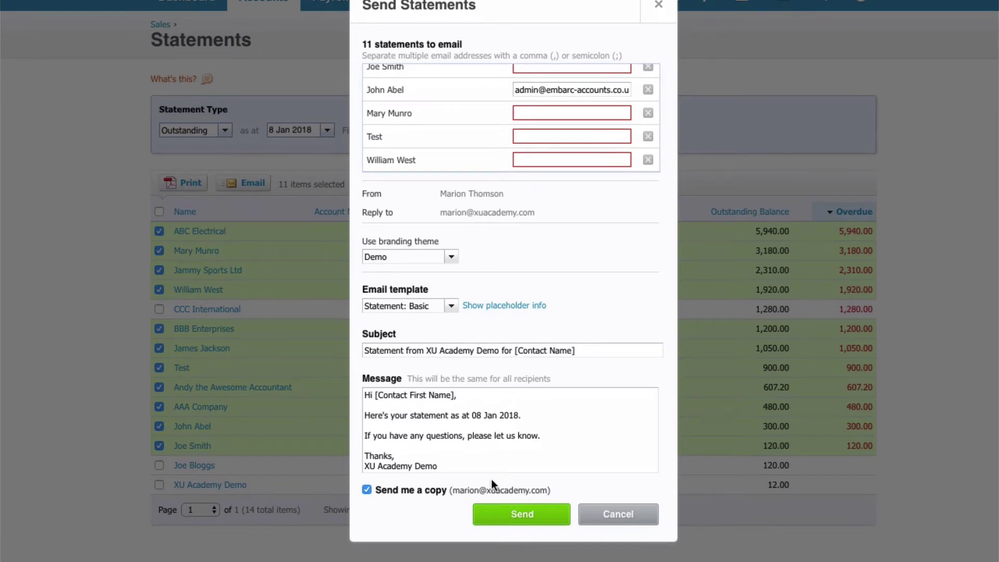
click(367, 490)
click(367, 490)
click(619, 515)
scroll(476, 204, up, 1)
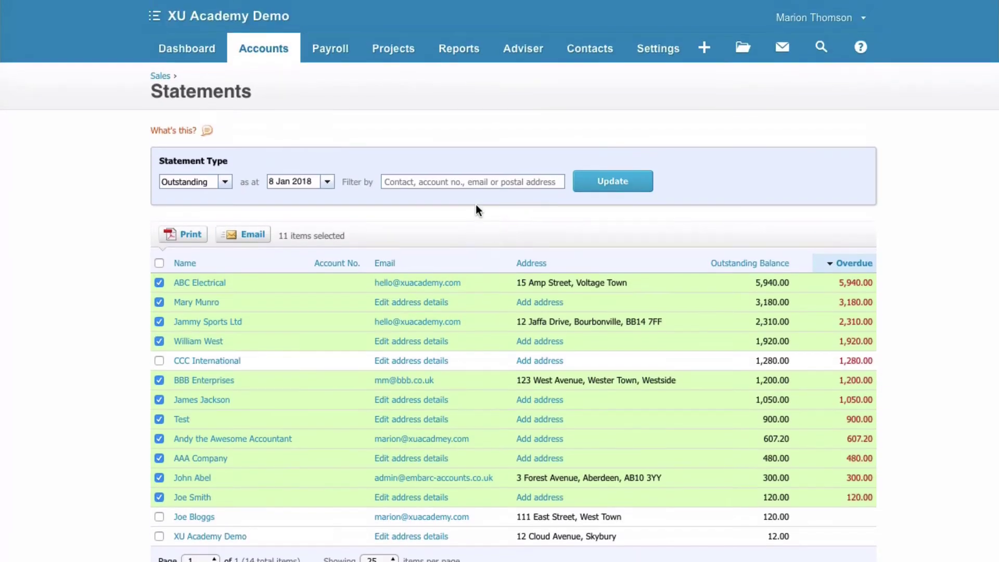
From the dashboard, open the Jammy Sports Ltd contact and choose Send statements under Options
click(188, 47)
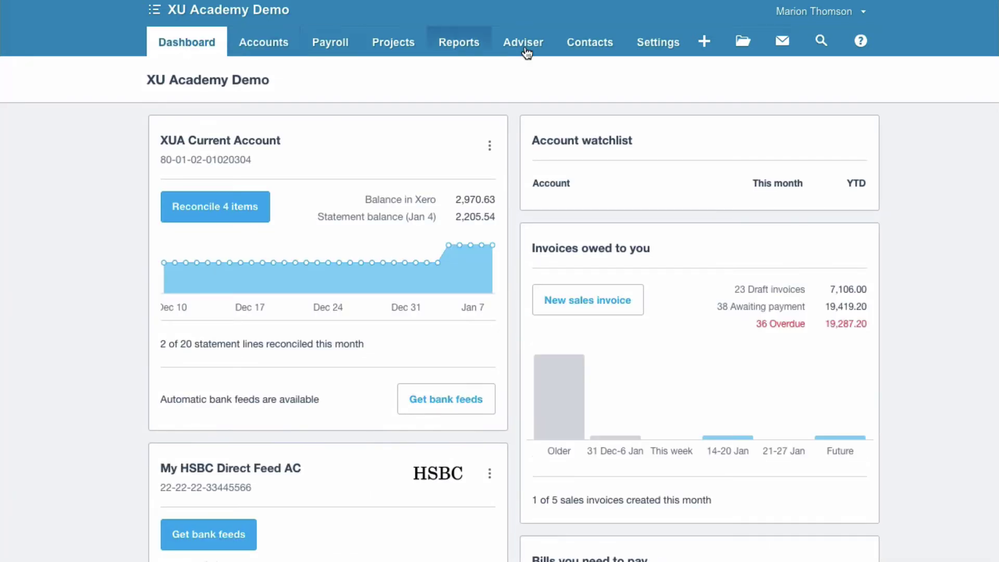
click(598, 46)
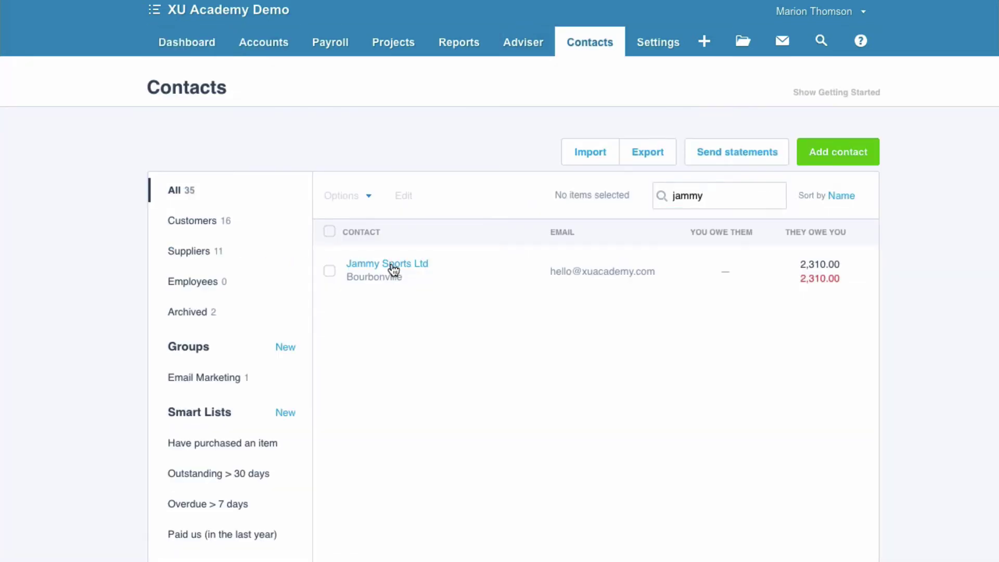
click(394, 269)
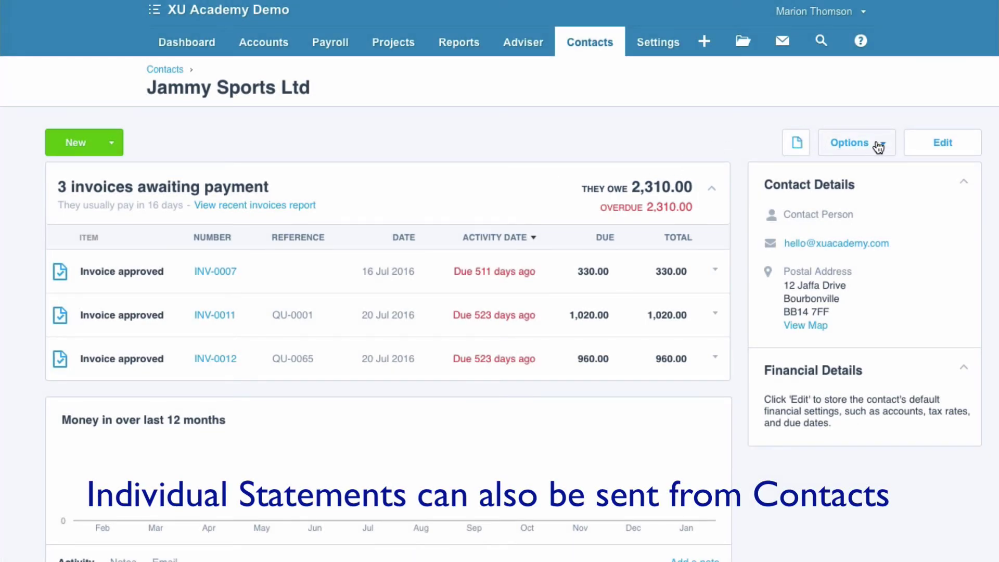
click(879, 148)
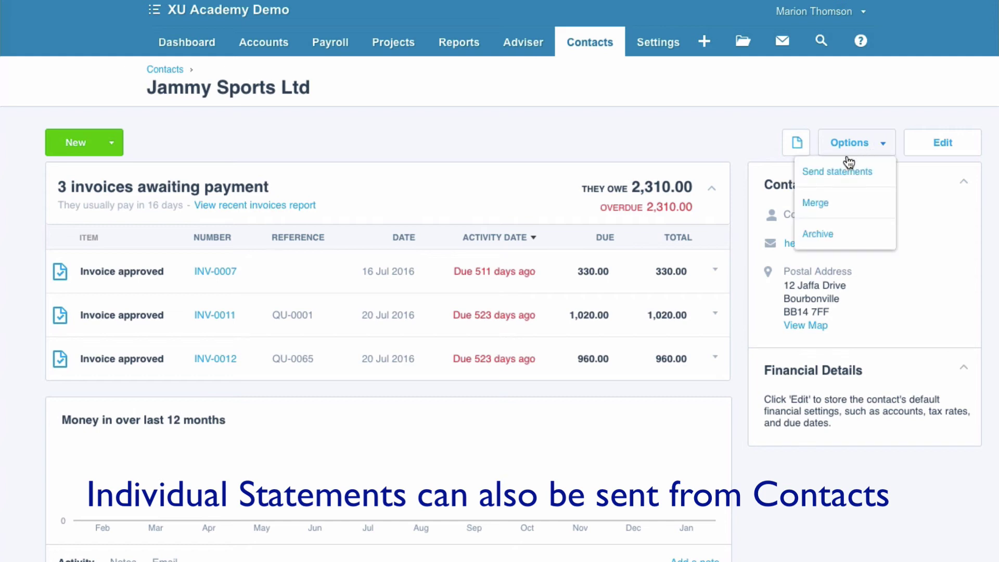
click(841, 173)
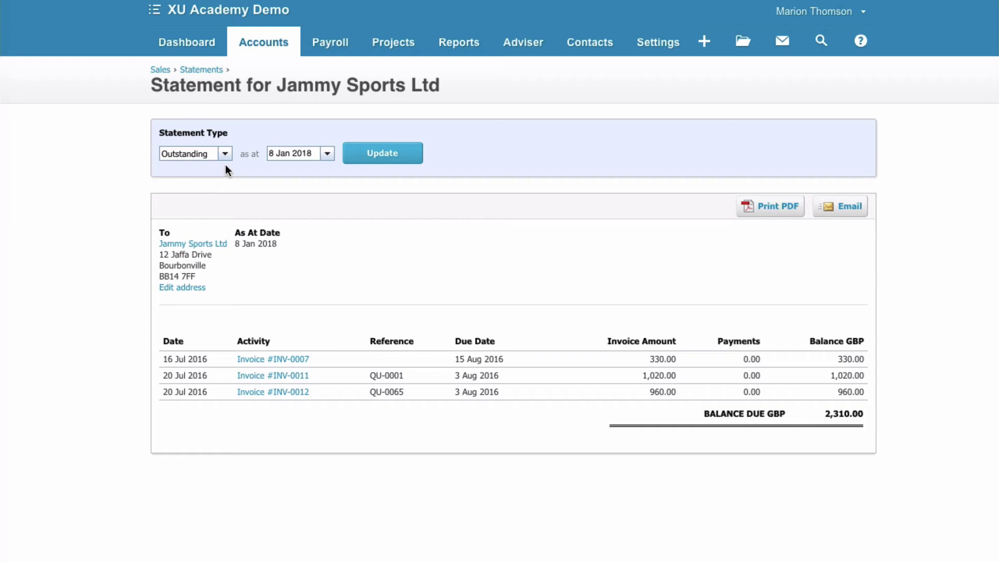
Re-date the outstanding statement as at 31 Dec 2017 and update it
click(327, 154)
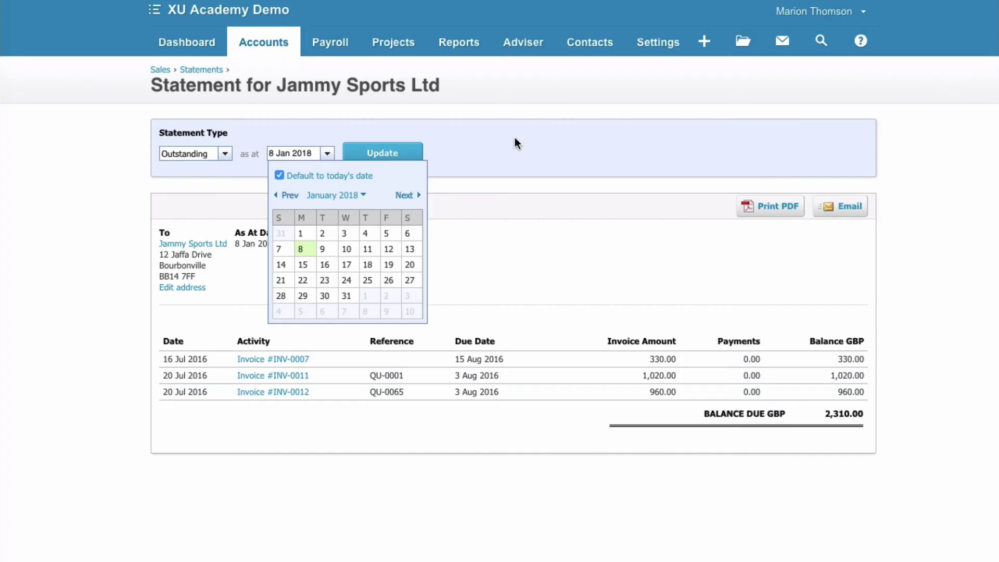
click(515, 137)
click(331, 152)
click(289, 196)
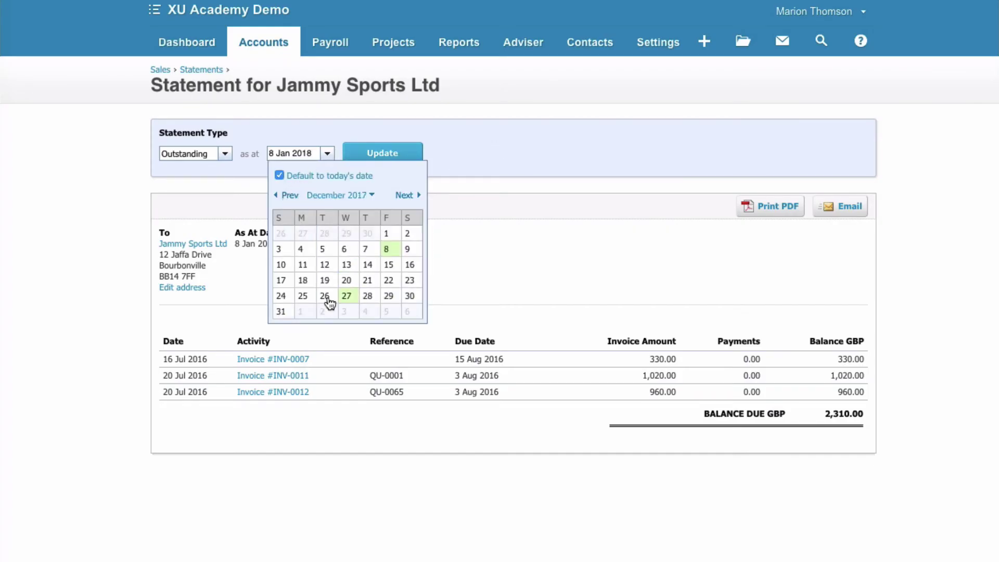
click(281, 311)
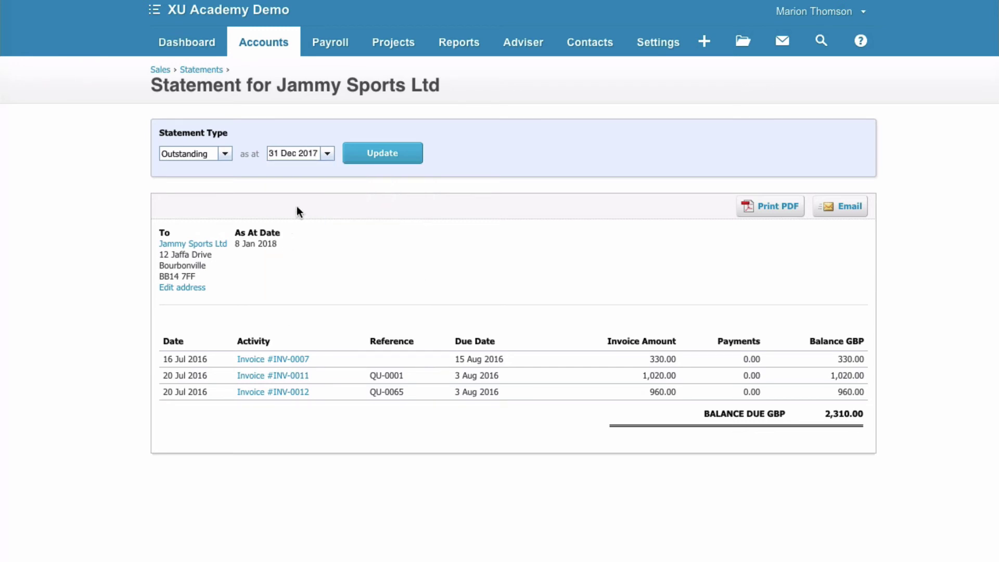
click(383, 156)
Send the 31 Dec 2017 outstanding statement email to Jammy Sports Ltd
click(850, 208)
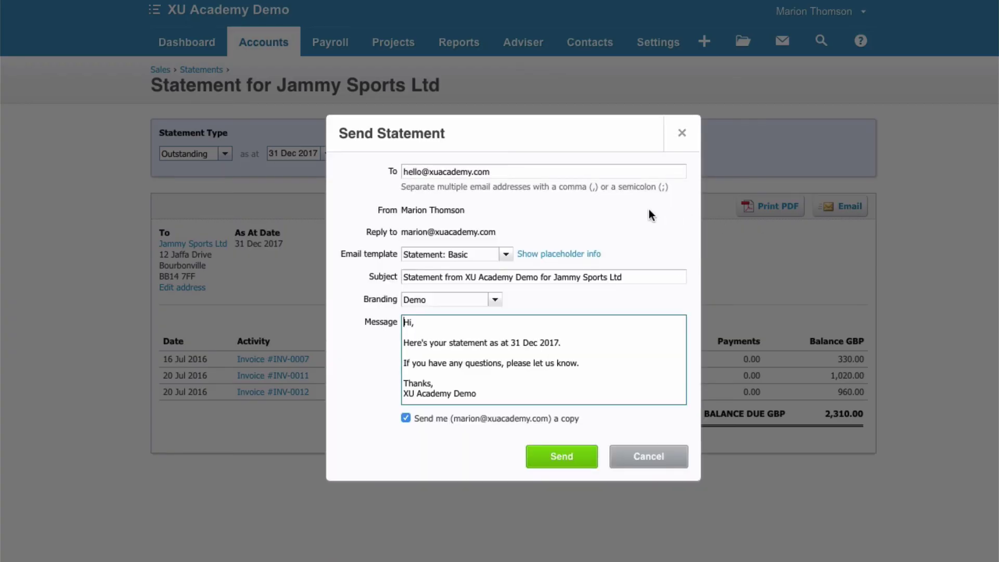
click(563, 461)
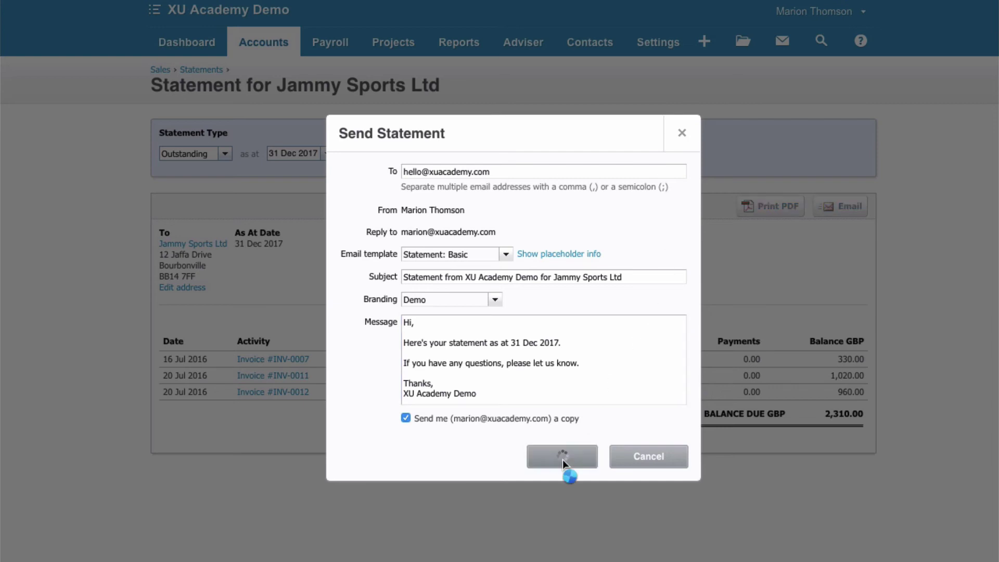